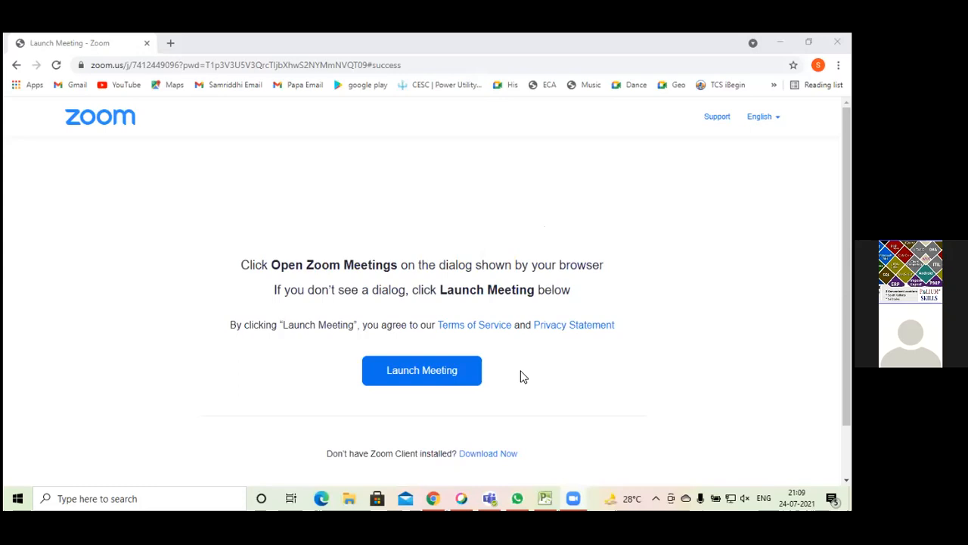
# Step: Switch to the Cloud Migration Test project in Microsoft Project and display it in the Gantt Chart view
pyautogui.click(540, 492)
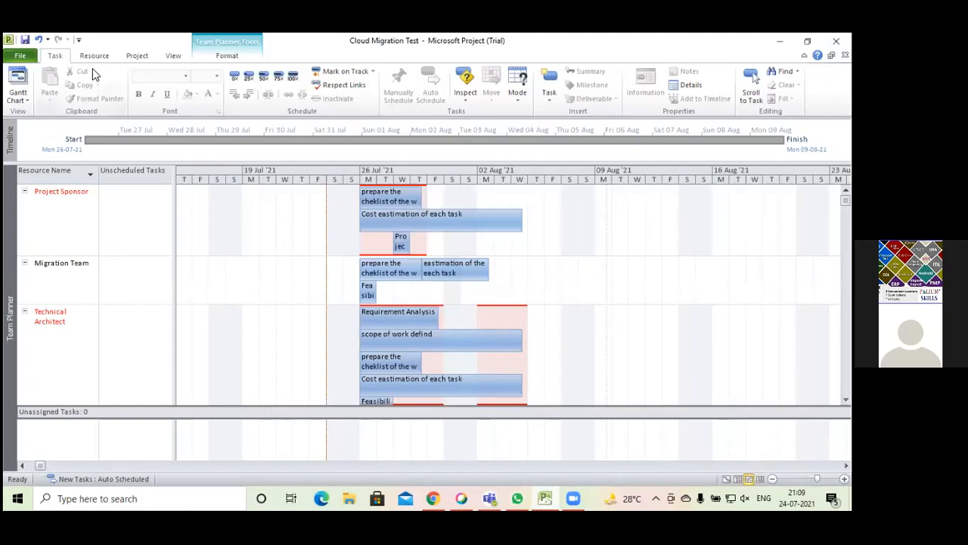
pyautogui.click(27, 100)
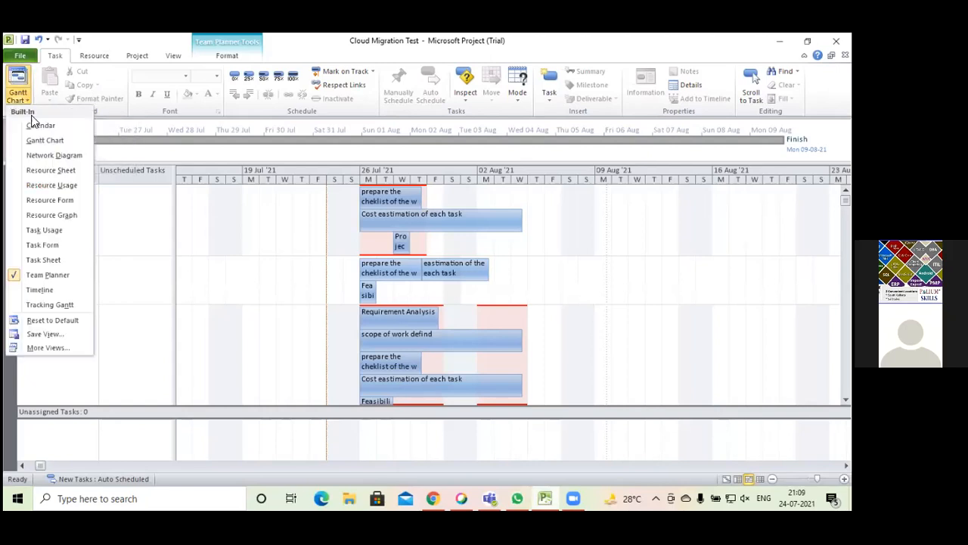
pyautogui.click(45, 140)
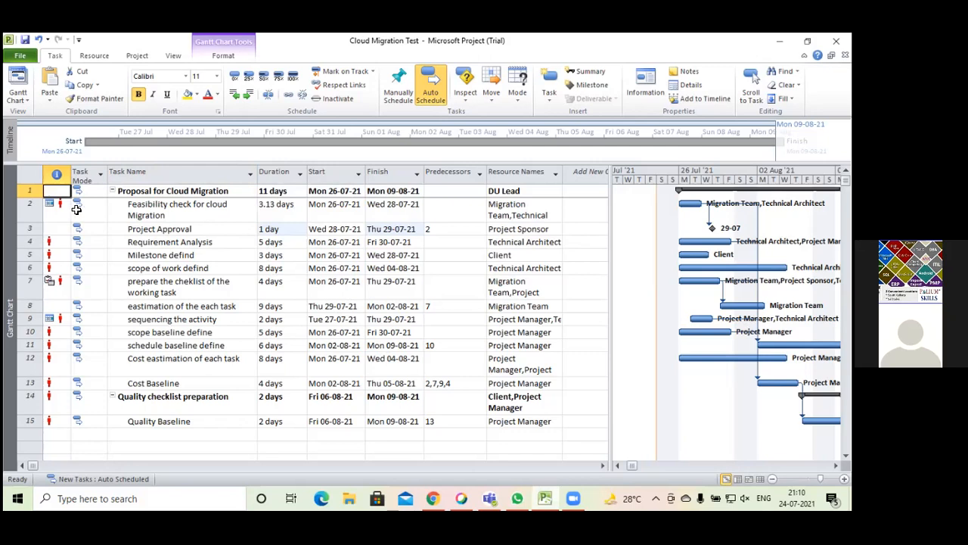
# Step: Review the advanced task information of the "Feasibility check for cloud Migration" task, including its constraint and milestone options
pyautogui.click(24, 214)
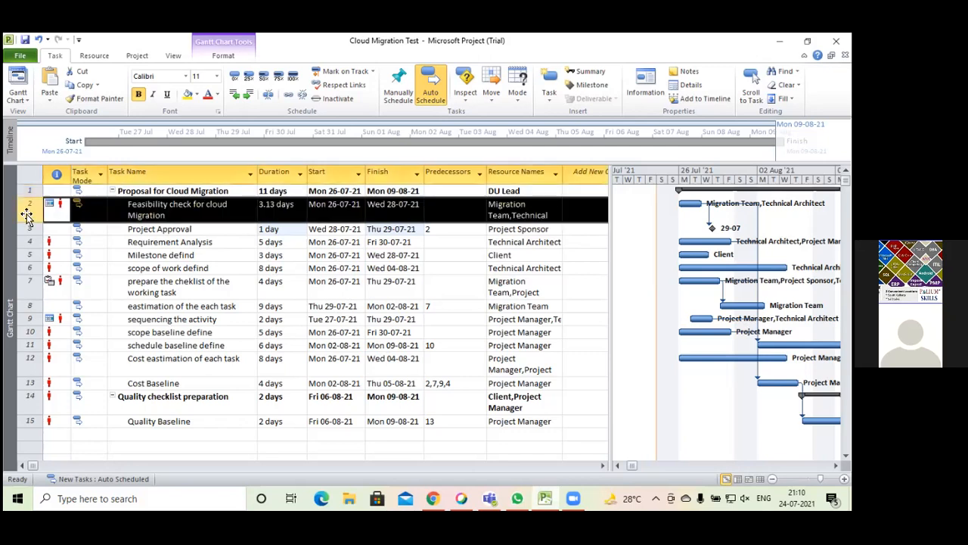
pyautogui.click(155, 216)
pyautogui.doubleClick(155, 216)
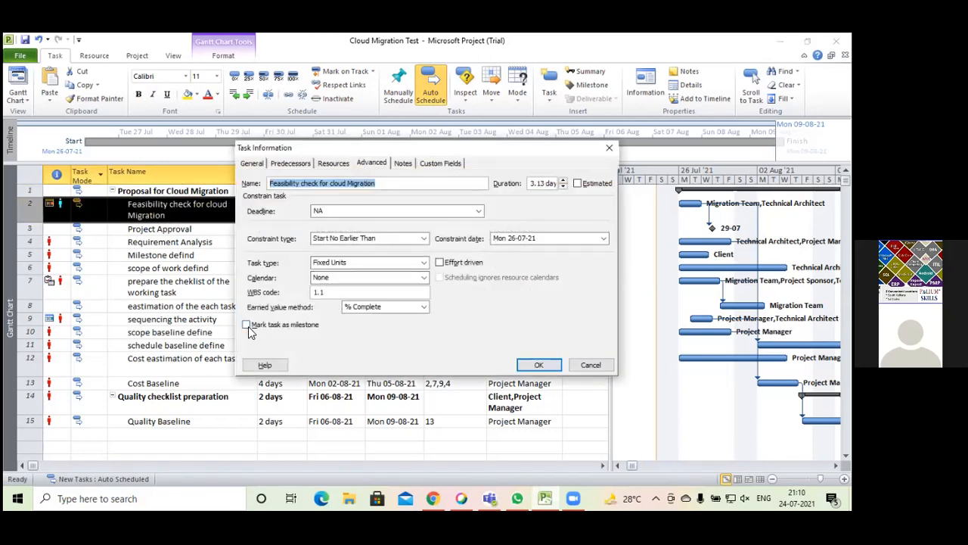
pyautogui.click(607, 148)
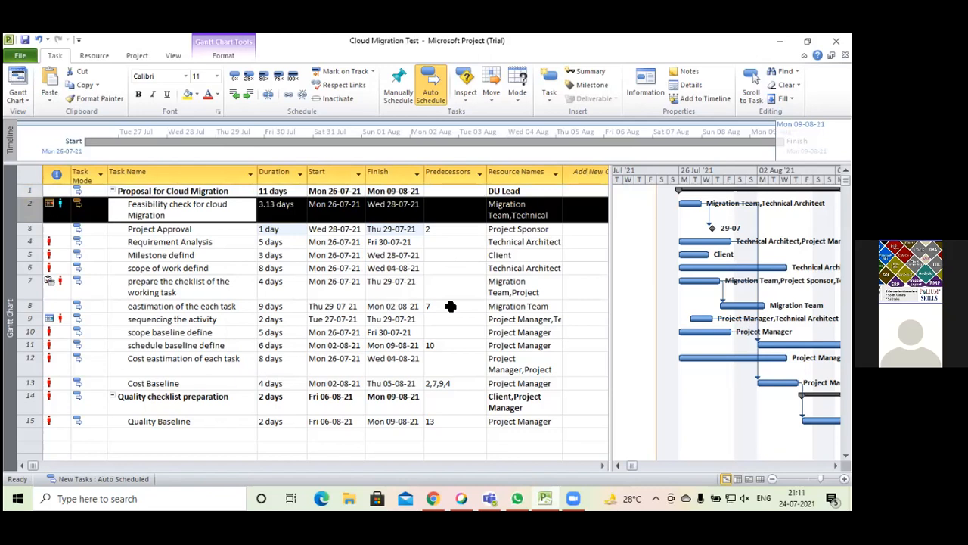
pyautogui.click(452, 336)
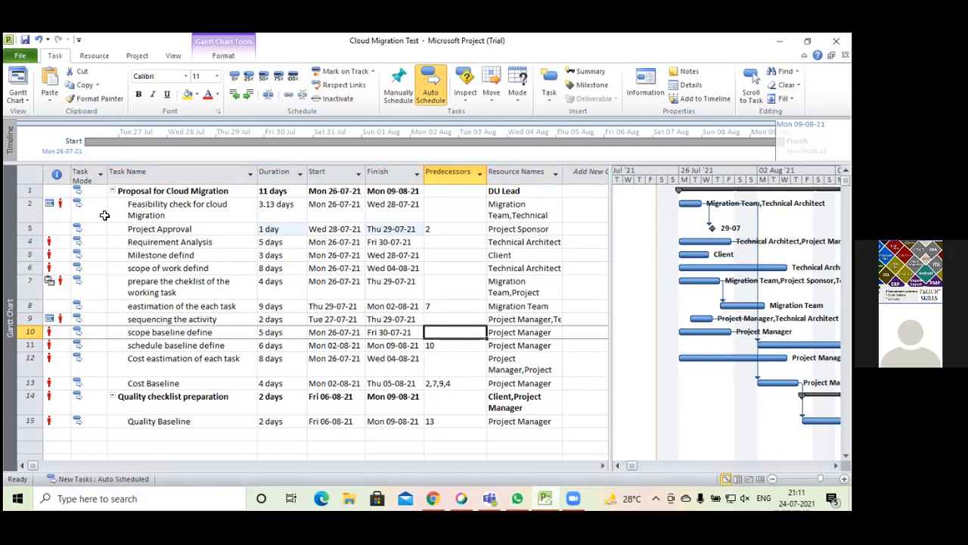
pyautogui.click(24, 213)
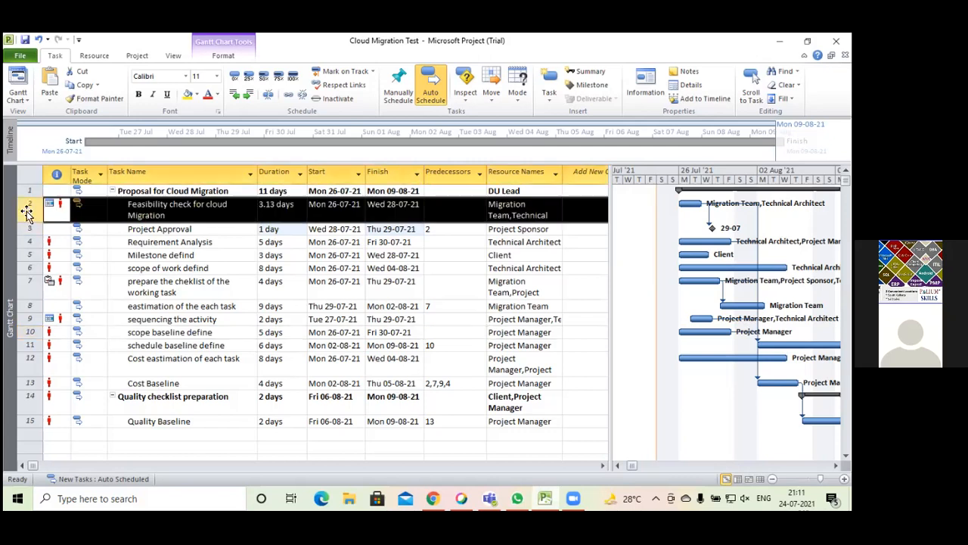
pyautogui.click(159, 216)
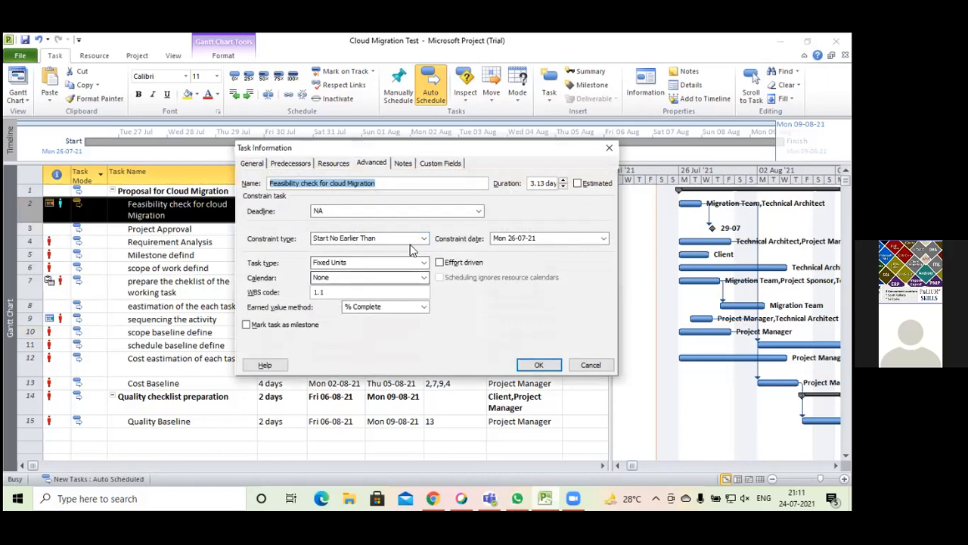
pyautogui.click(610, 149)
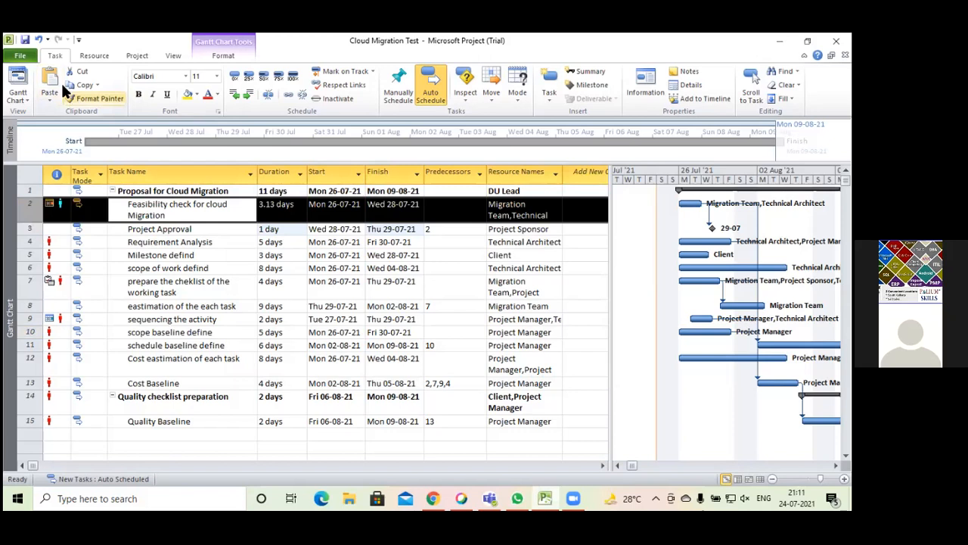
# Step: Show the Resource Sheet and review the general resource information of Project Sponsor
pyautogui.click(27, 101)
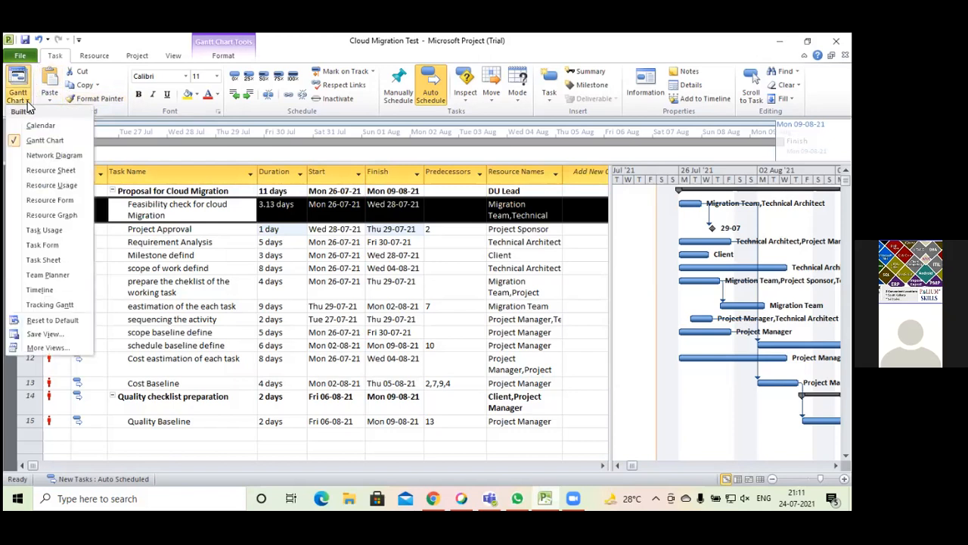
pyautogui.click(47, 171)
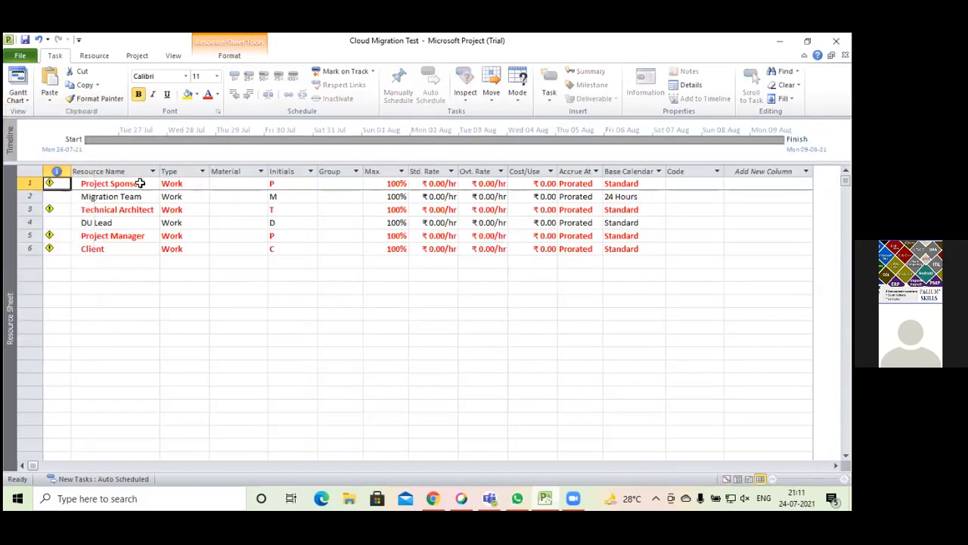
pyautogui.click(92, 189)
pyautogui.doubleClick(94, 190)
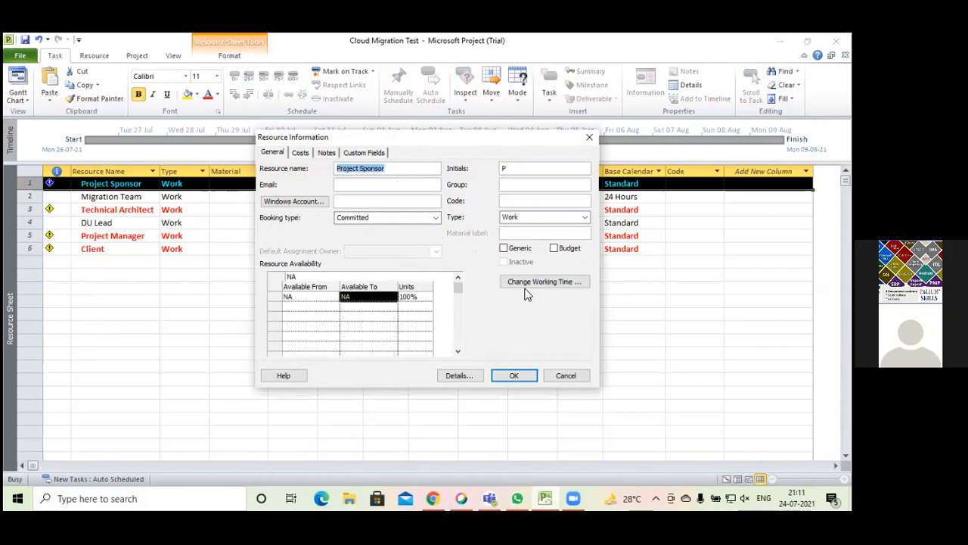
pyautogui.click(590, 138)
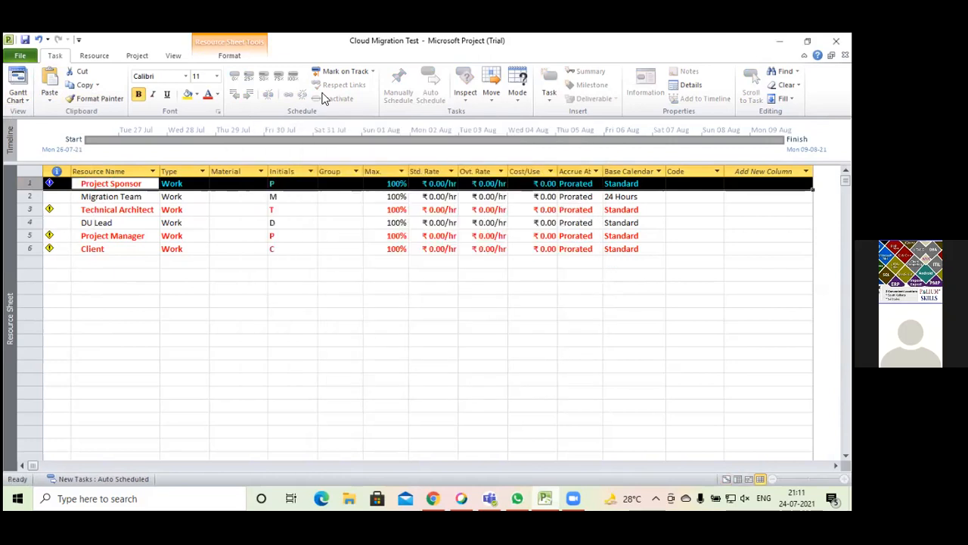
# Step: Return to the Gantt Chart view and switch from it to the Resource Graph view
pyautogui.click(18, 97)
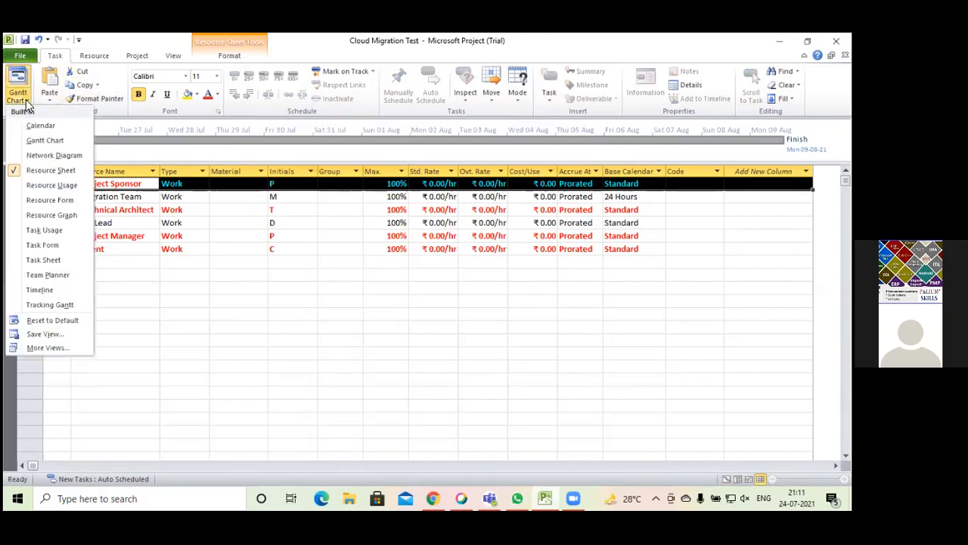
pyautogui.click(43, 140)
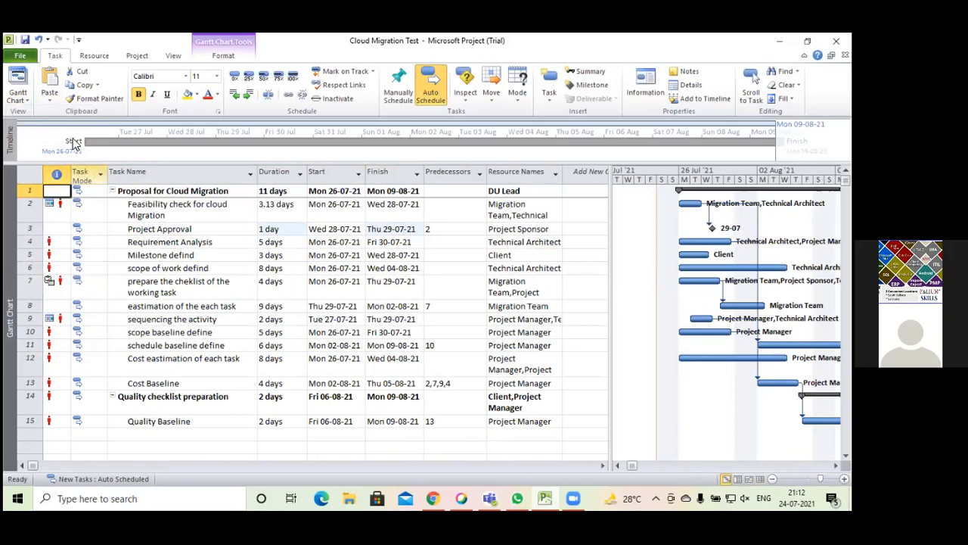
pyautogui.click(26, 104)
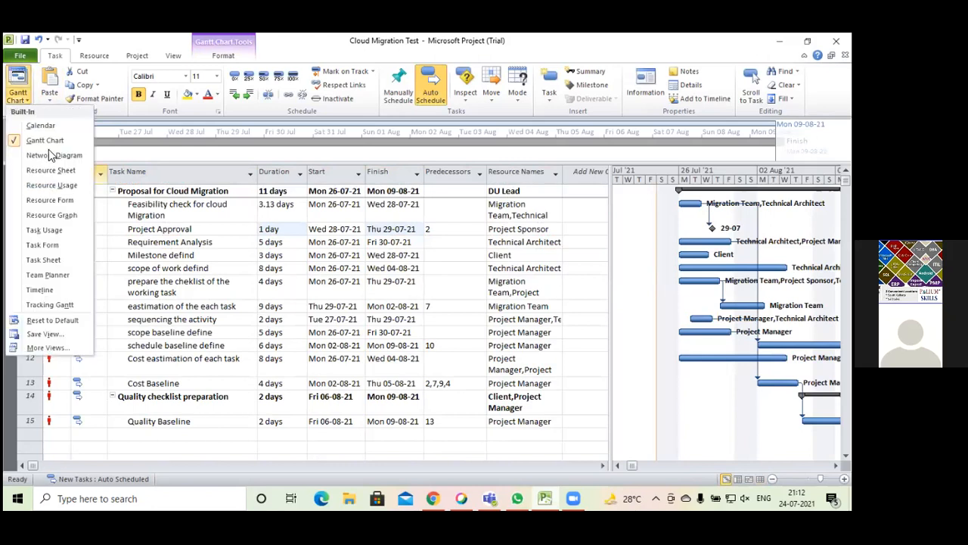
pyautogui.click(66, 214)
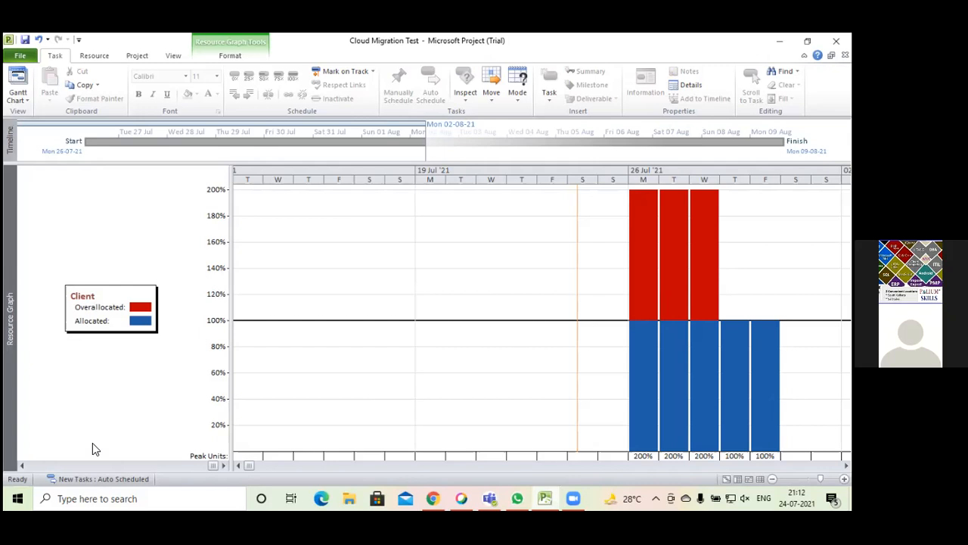
# Step: Go back through the resource graphs from Client to Project Sponsor, examining each resource's allocated and overallocated units
pyautogui.click(23, 465)
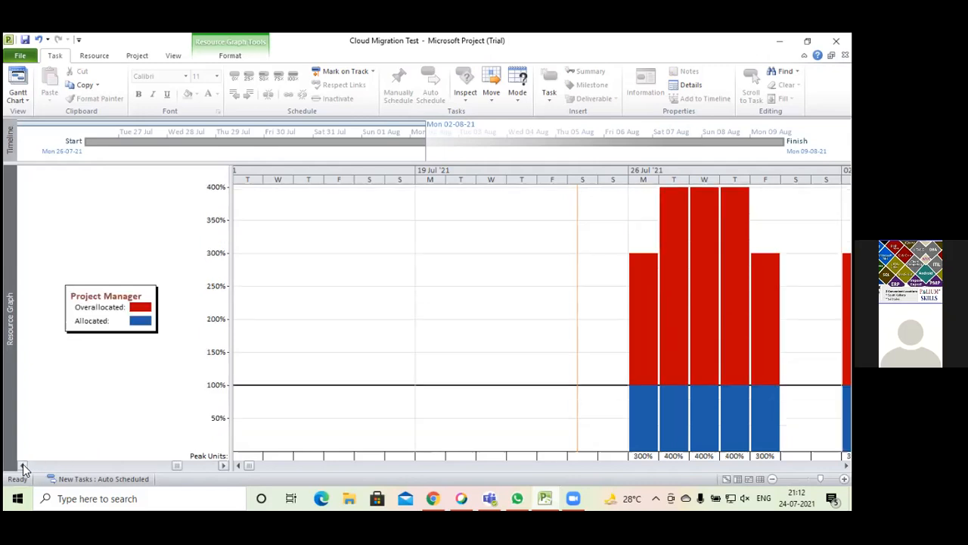
pyautogui.click(23, 465)
pyautogui.click(23, 465)
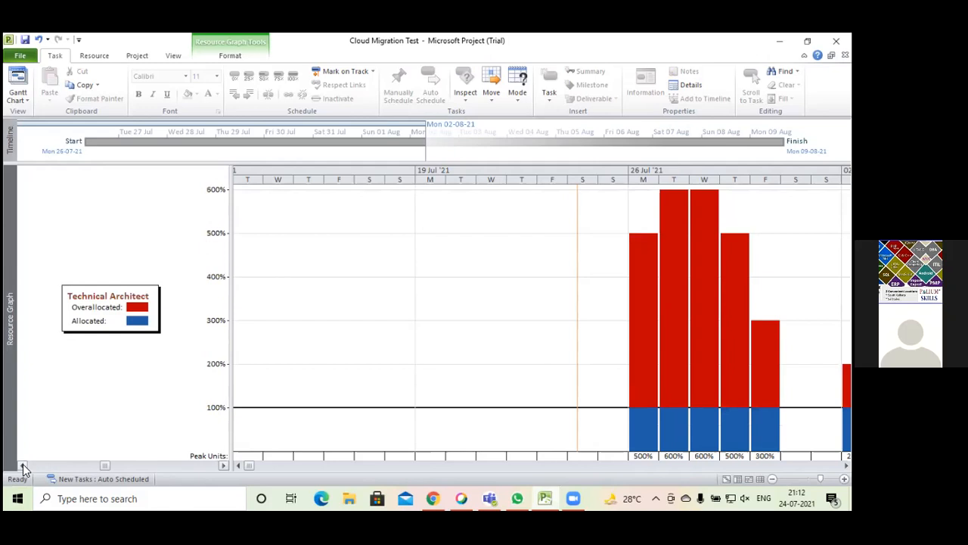
pyautogui.click(23, 465)
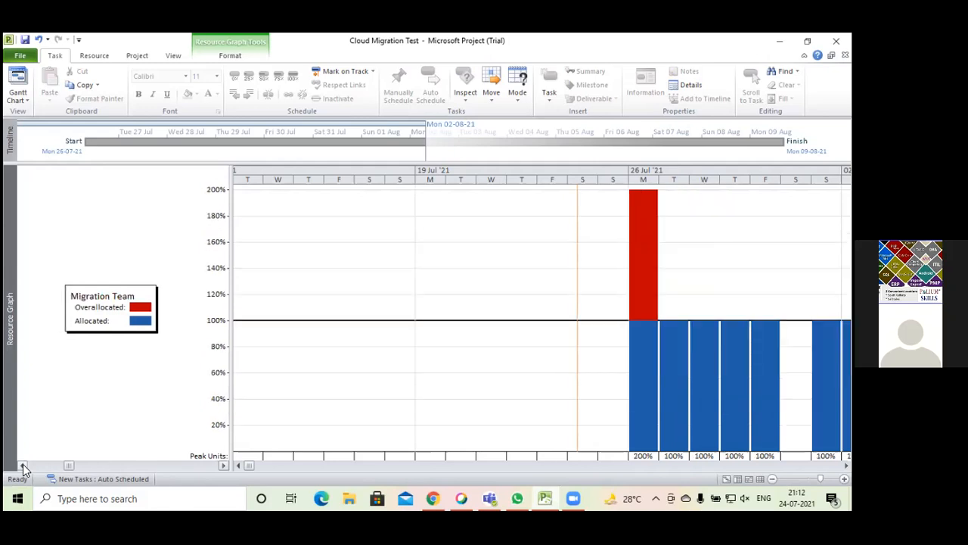
pyautogui.click(22, 465)
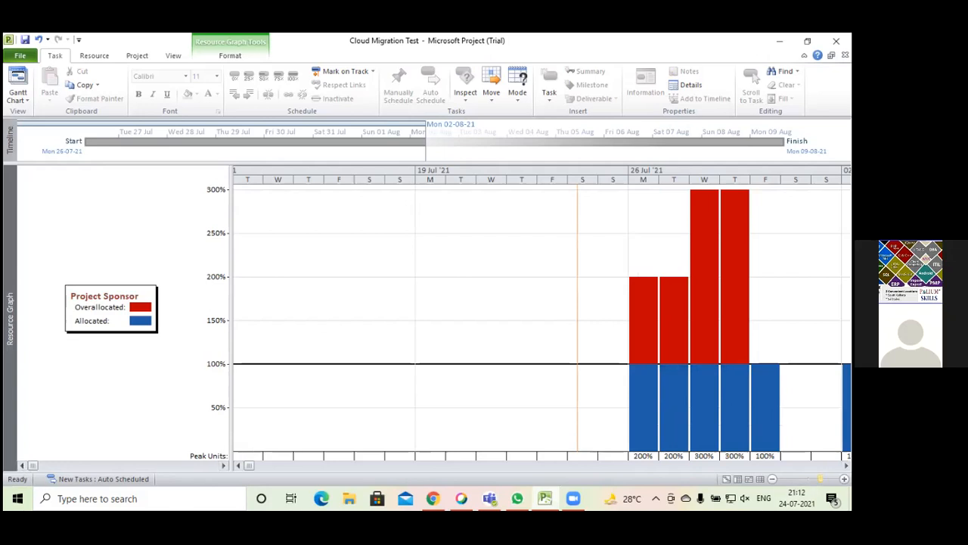
# Step: Examine the Project Sponsor's allocation and overallocation in the resource graph at finer and coarser timescales
pyautogui.moveTo(820, 479); pyautogui.dragTo(825, 479)
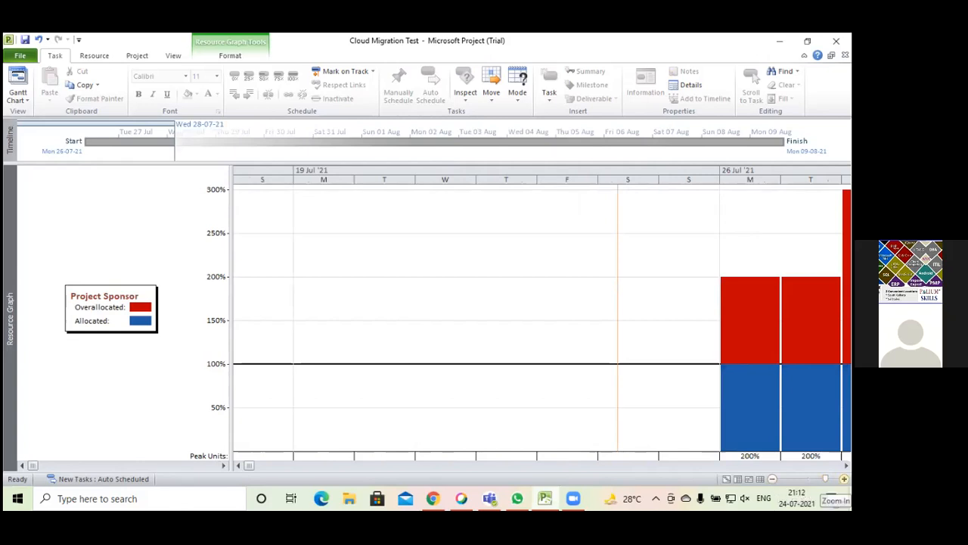
pyautogui.click(845, 479)
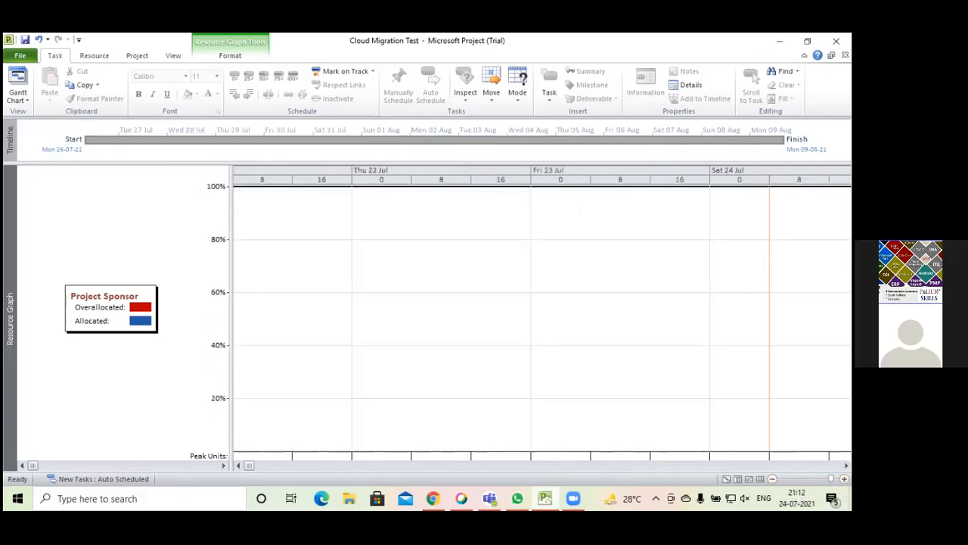
pyautogui.click(771, 479)
pyautogui.click(771, 479)
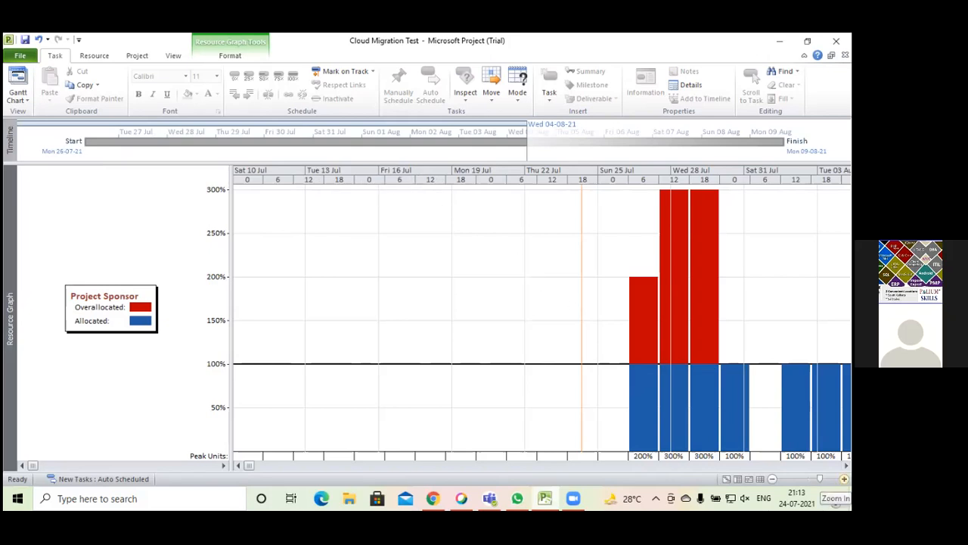
pyautogui.click(844, 479)
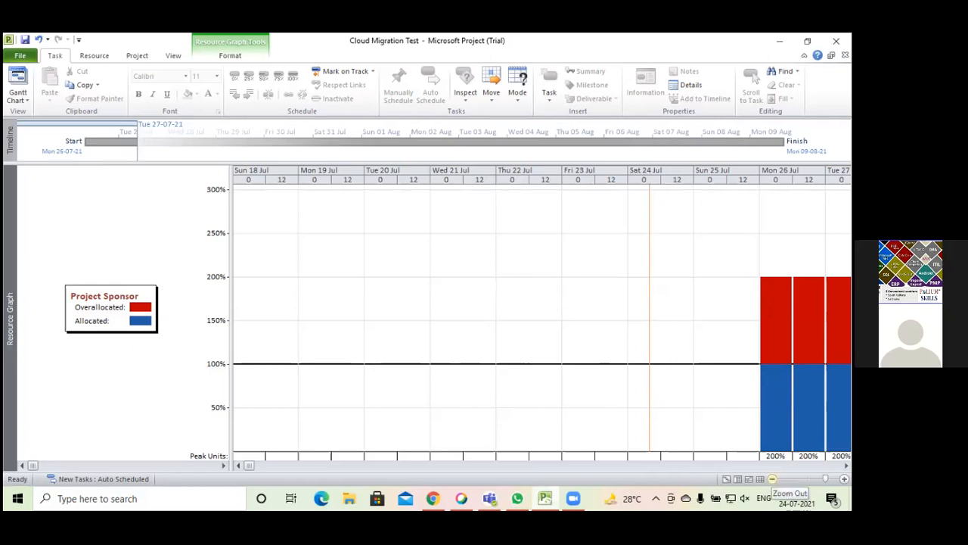
pyautogui.click(772, 479)
pyautogui.click(773, 479)
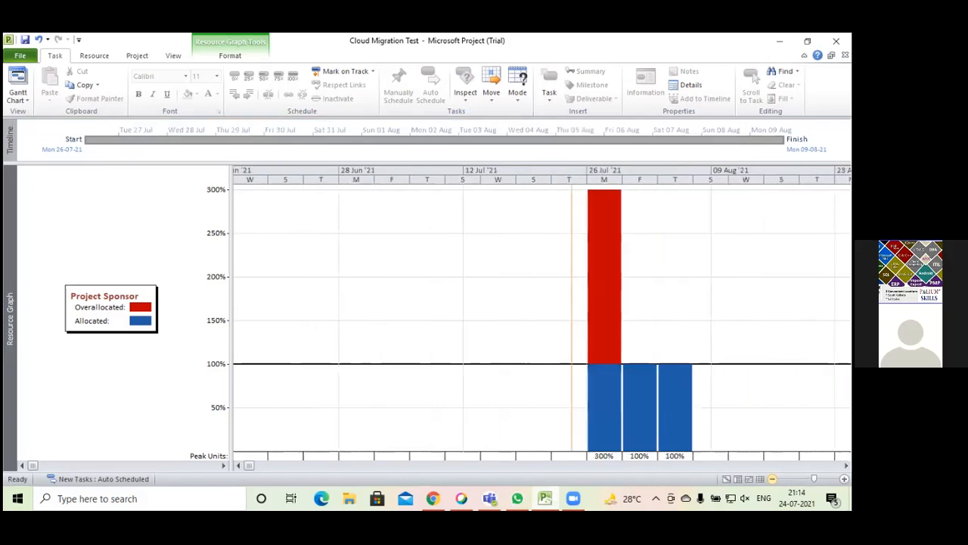
pyautogui.click(772, 479)
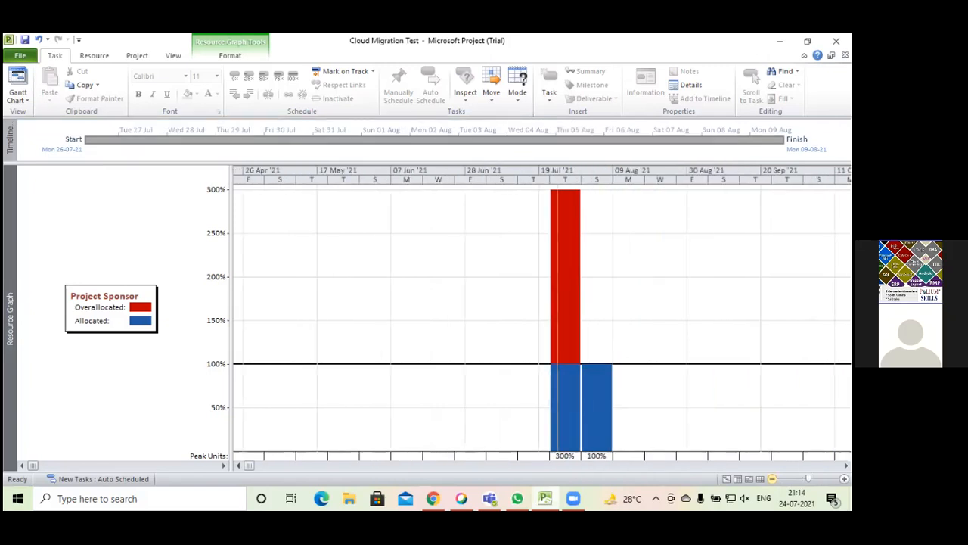
pyautogui.click(772, 478)
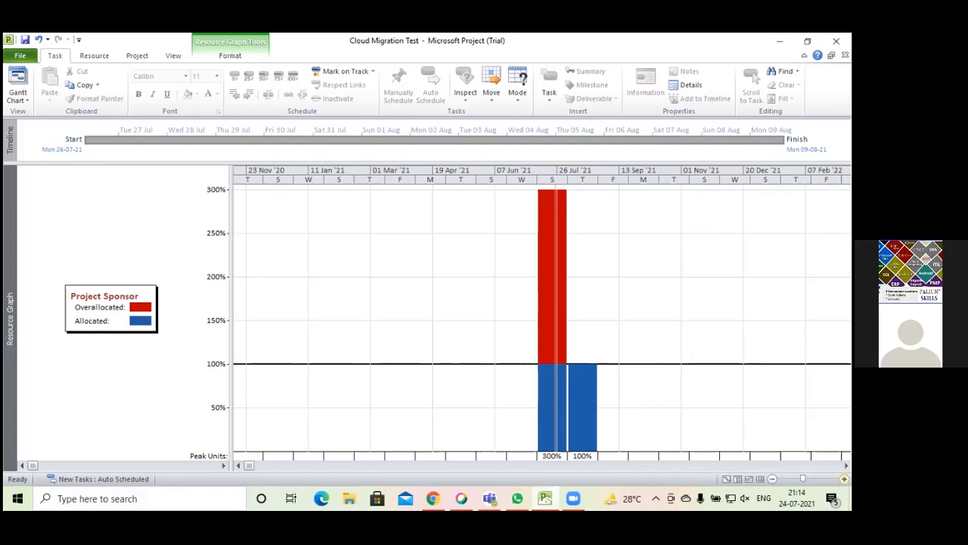
pyautogui.click(844, 479)
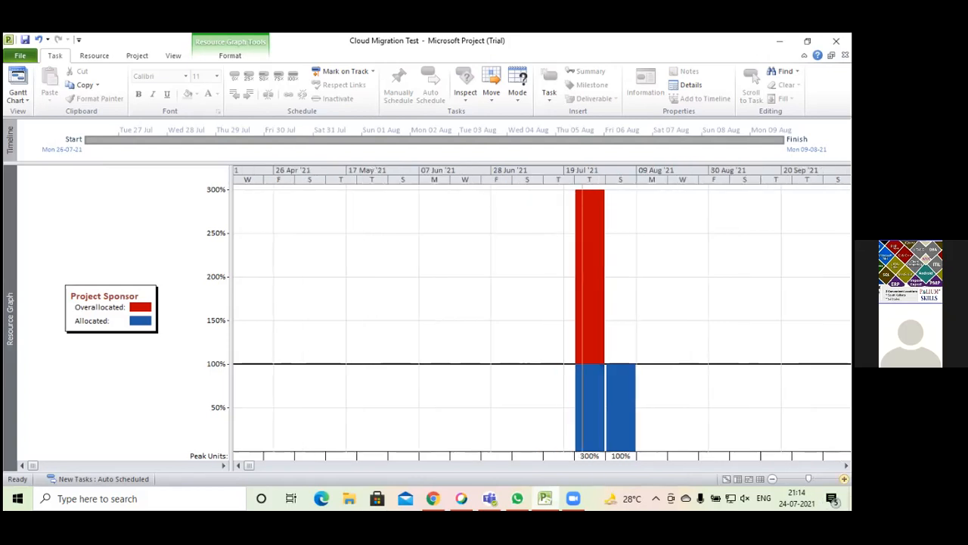
pyautogui.click(845, 479)
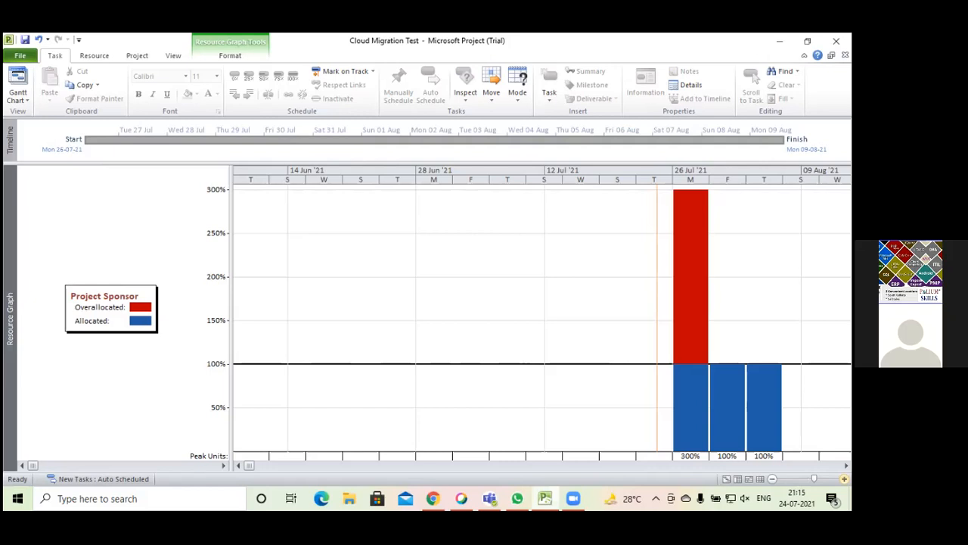
pyautogui.click(845, 479)
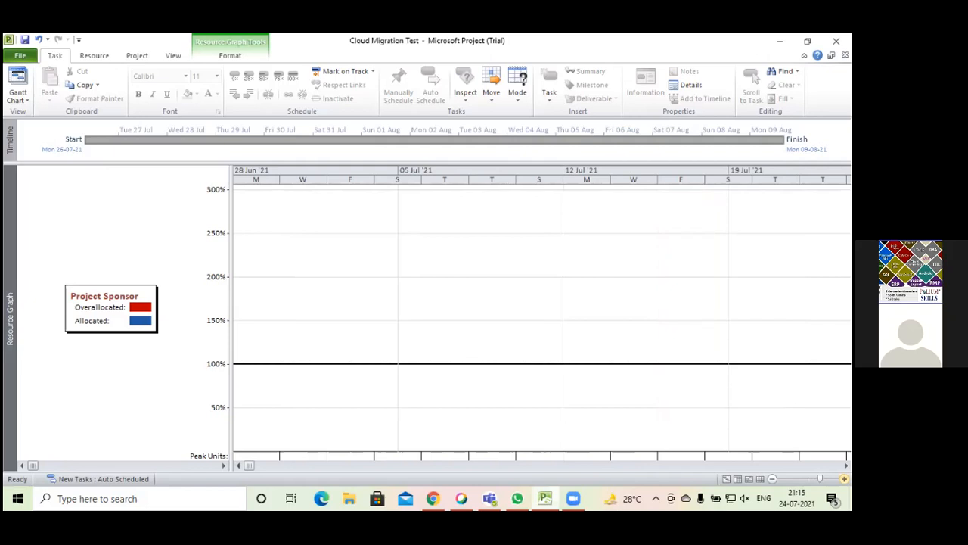
pyautogui.click(845, 478)
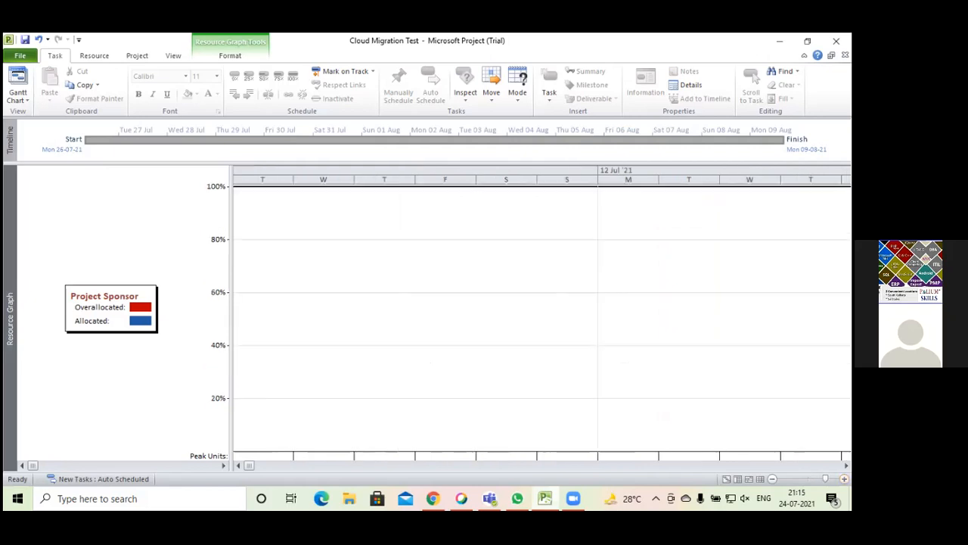
pyautogui.click(847, 465)
pyautogui.click(846, 465)
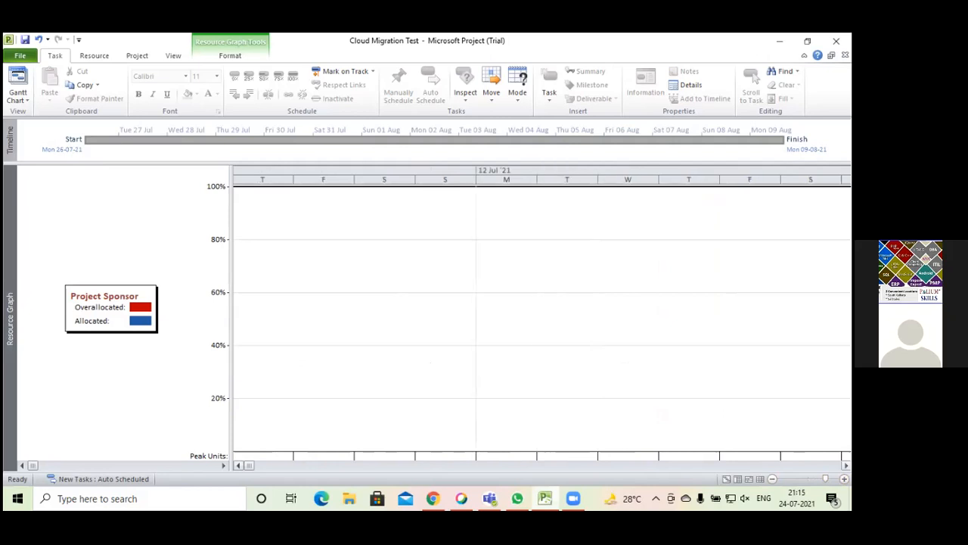
pyautogui.moveTo(825, 479); pyautogui.dragTo(807, 479)
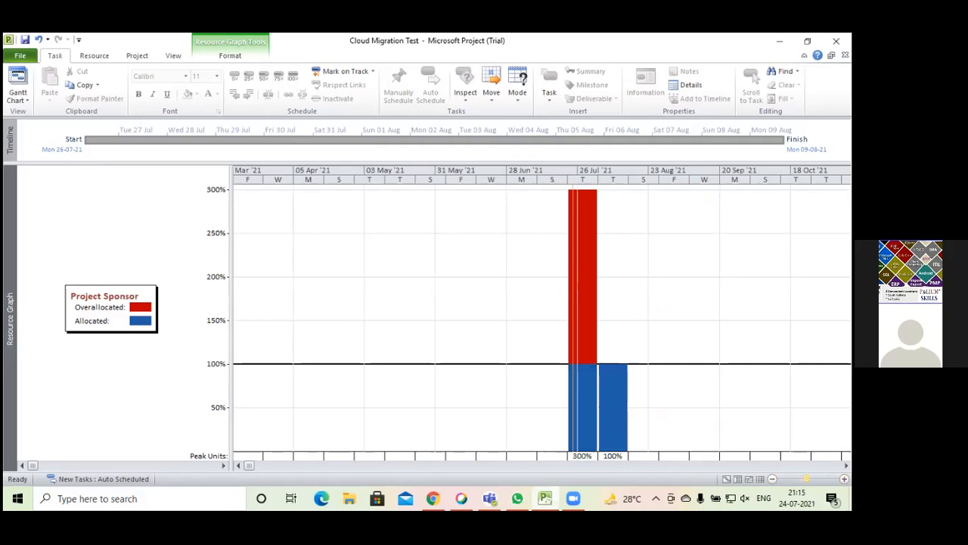
# Step: Examine Project Sponsor's allocation and overallocation from 26 July into early August 2021 with the resource graph's timescale grouped by weeks
pyautogui.moveTo(806, 479); pyautogui.dragTo(817, 479)
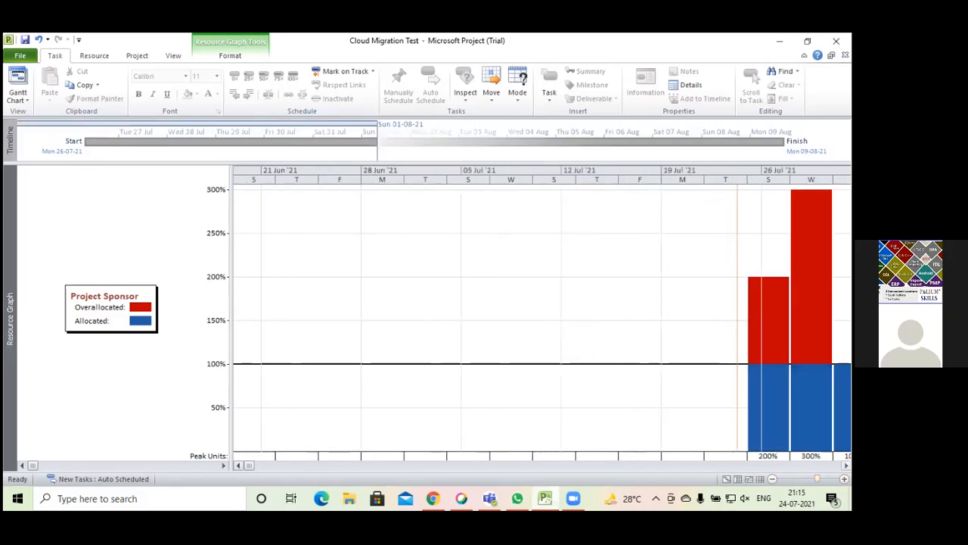
pyautogui.click(846, 465)
pyautogui.click(846, 465)
pyautogui.click(847, 466)
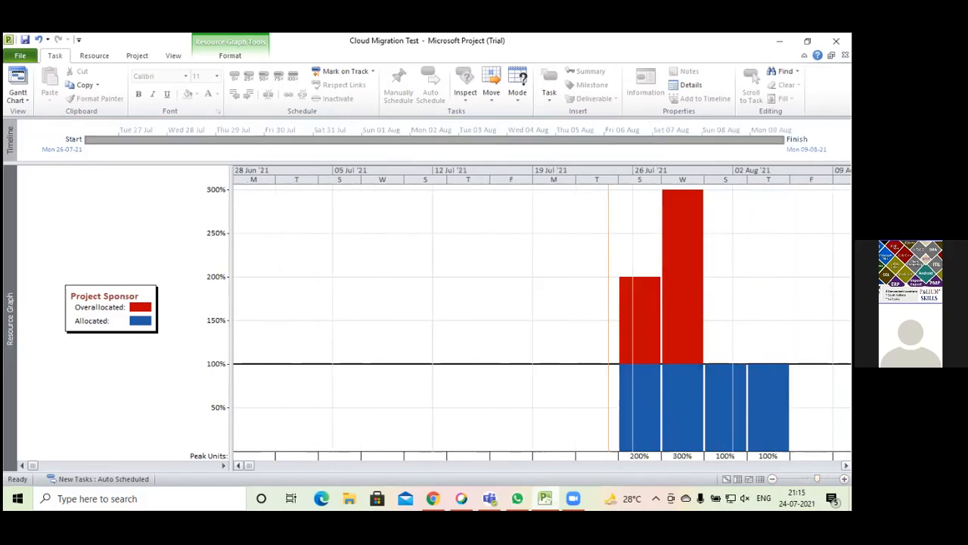
pyautogui.click(846, 465)
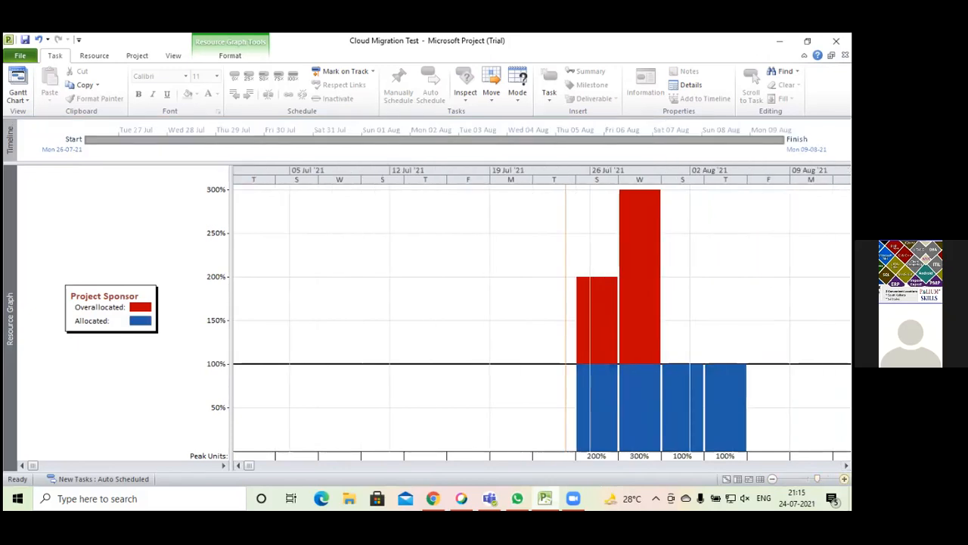
# Step: Examine Project Sponsor's peak units from 26 July 2021 in the resource graph day by day and down to two-hour intervals
pyautogui.moveTo(817, 478); pyautogui.dragTo(822, 478)
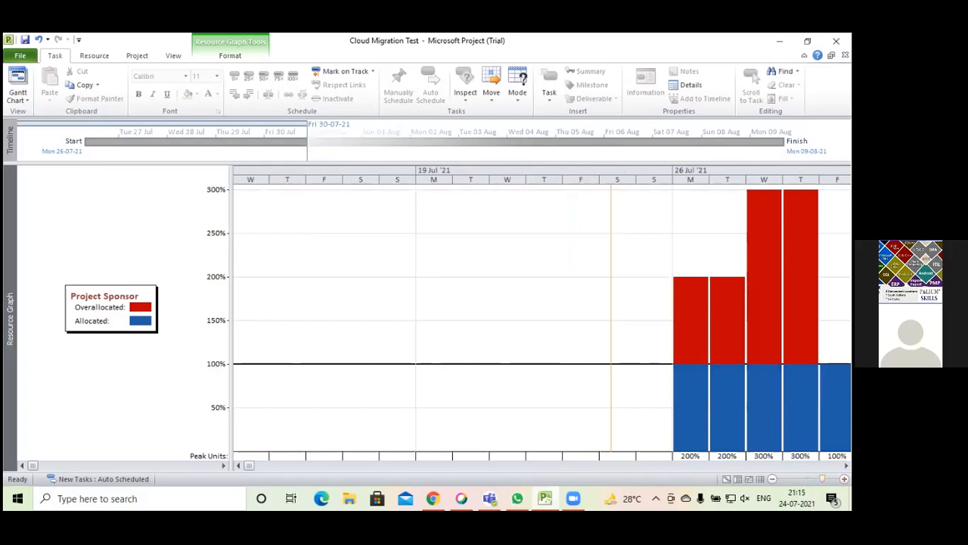
pyautogui.click(846, 466)
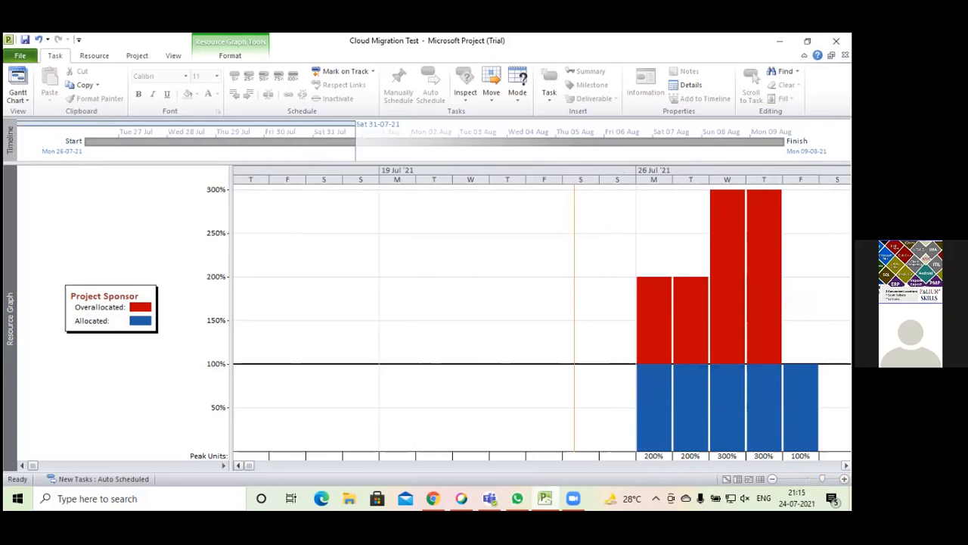
pyautogui.click(846, 465)
pyautogui.click(846, 465)
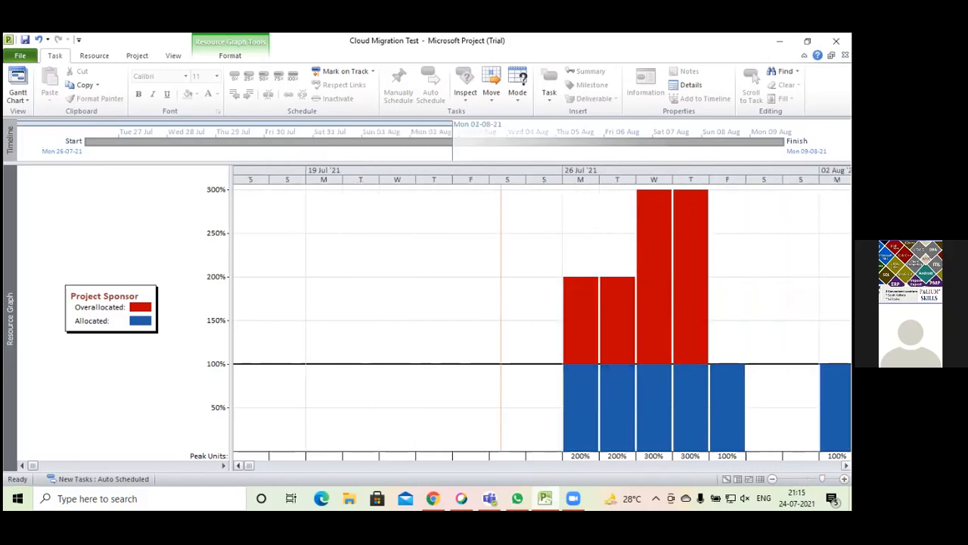
pyautogui.click(846, 465)
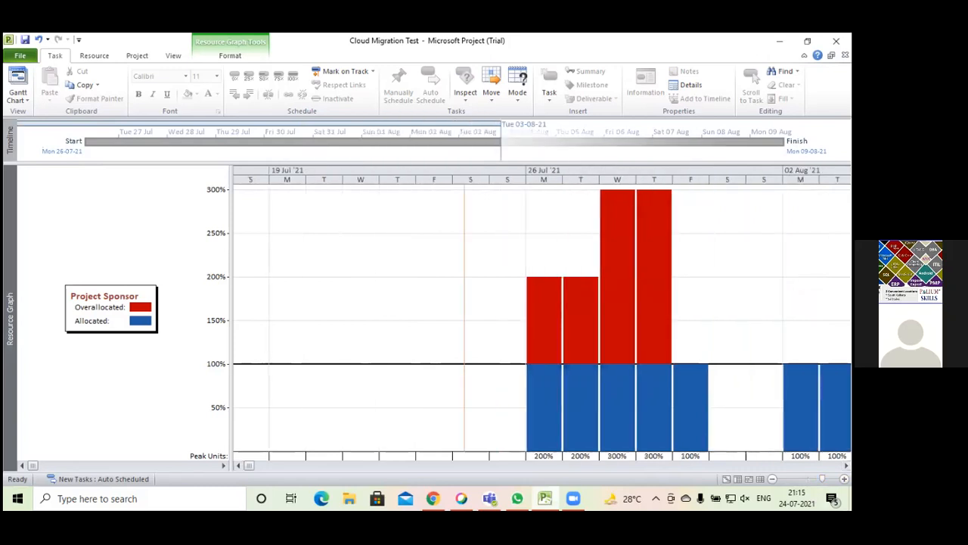
pyautogui.click(844, 479)
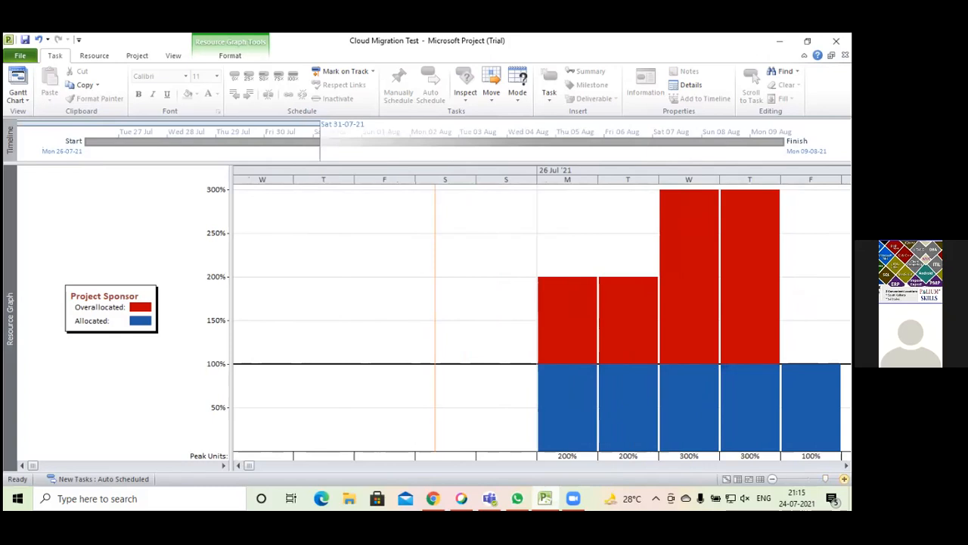
pyautogui.click(844, 478)
pyautogui.click(844, 479)
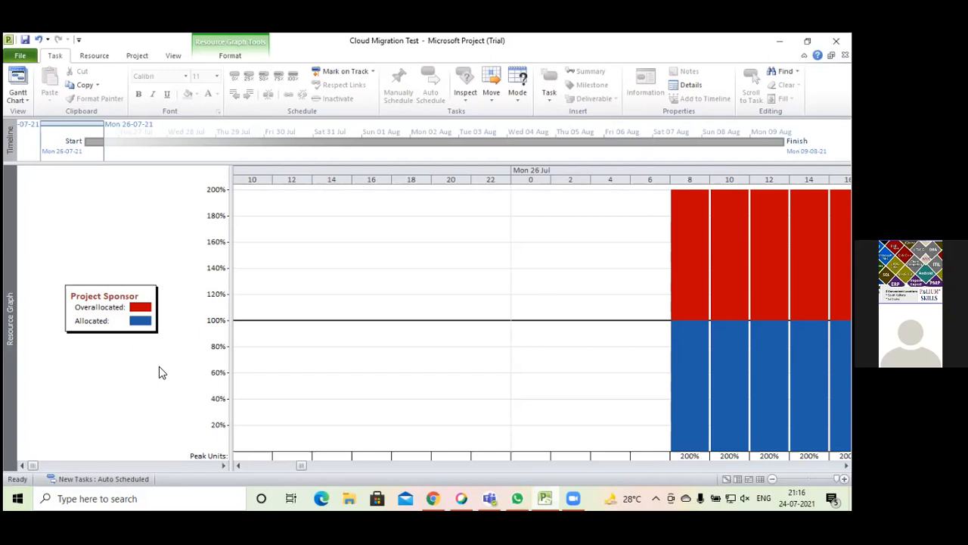
# Step: Show the Resource Sheet and check the resource availability in Project Sponsor's resource information
pyautogui.click(28, 100)
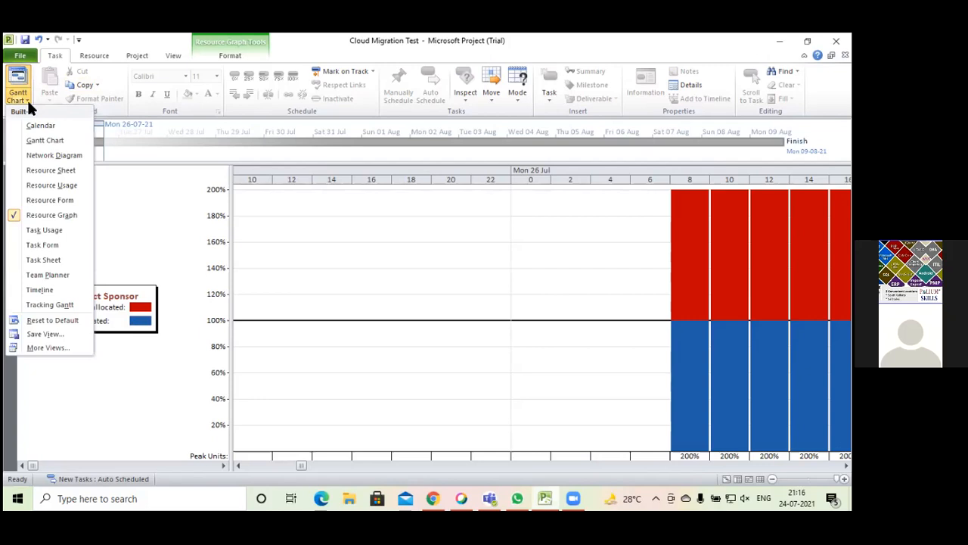
pyautogui.click(42, 176)
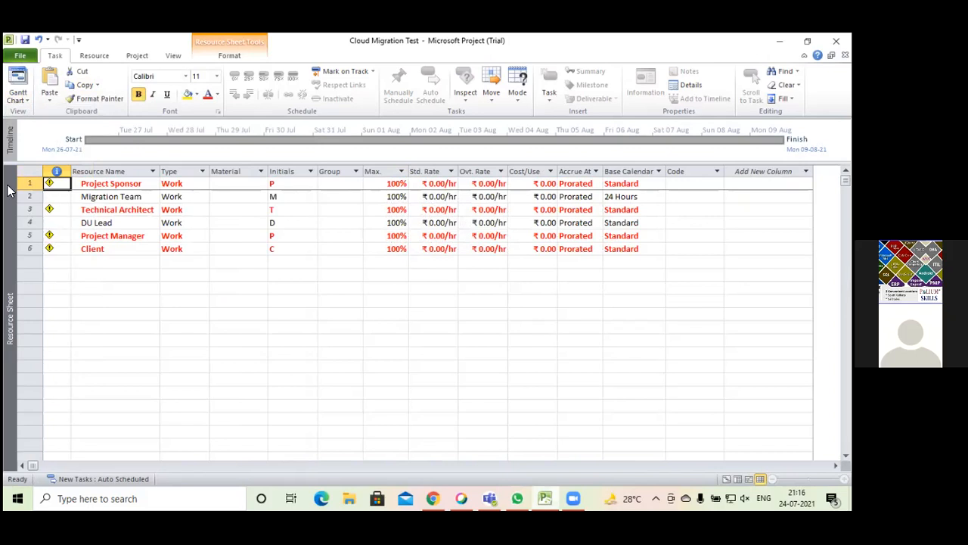
pyautogui.doubleClick(89, 185)
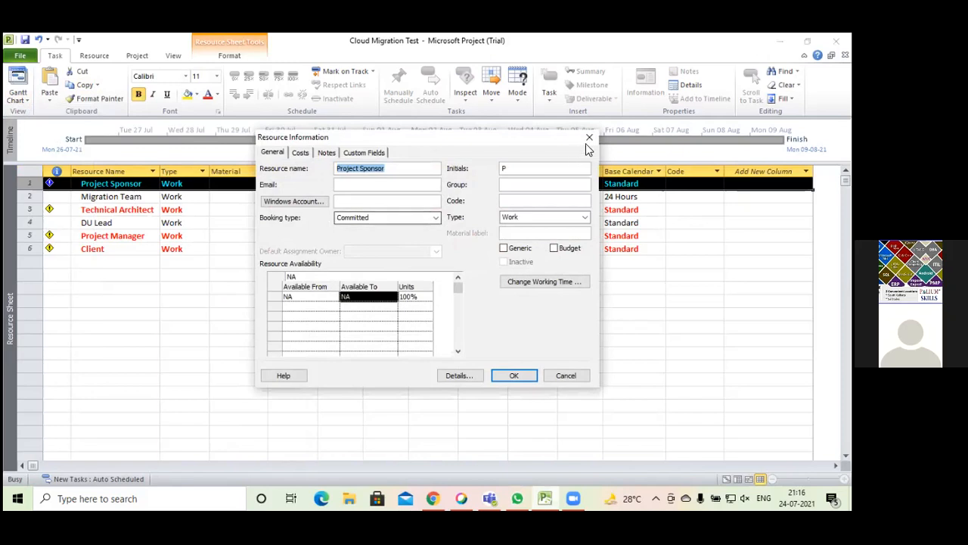
pyautogui.click(589, 141)
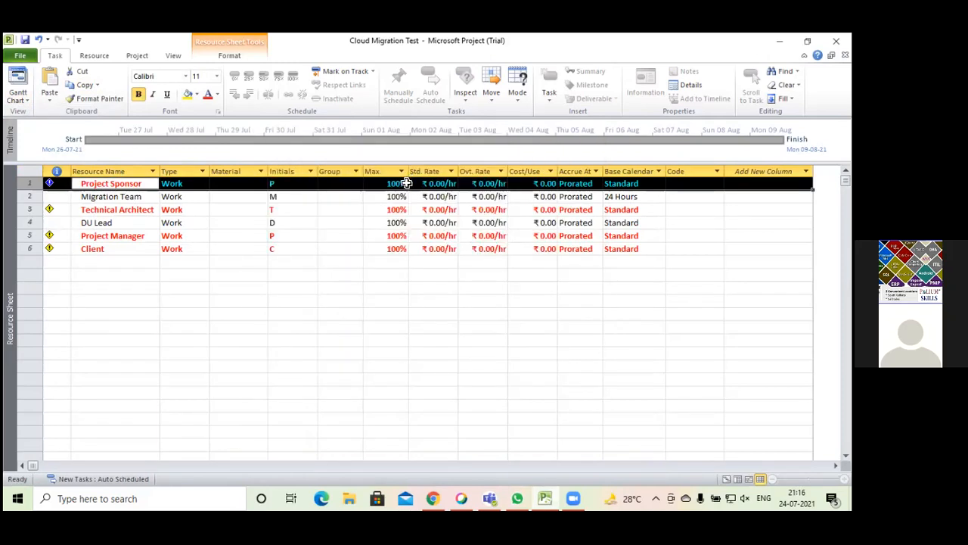
# Step: Raise Project Sponsor's maximum units to 300% in the Resource Sheet
pyautogui.click(399, 185)
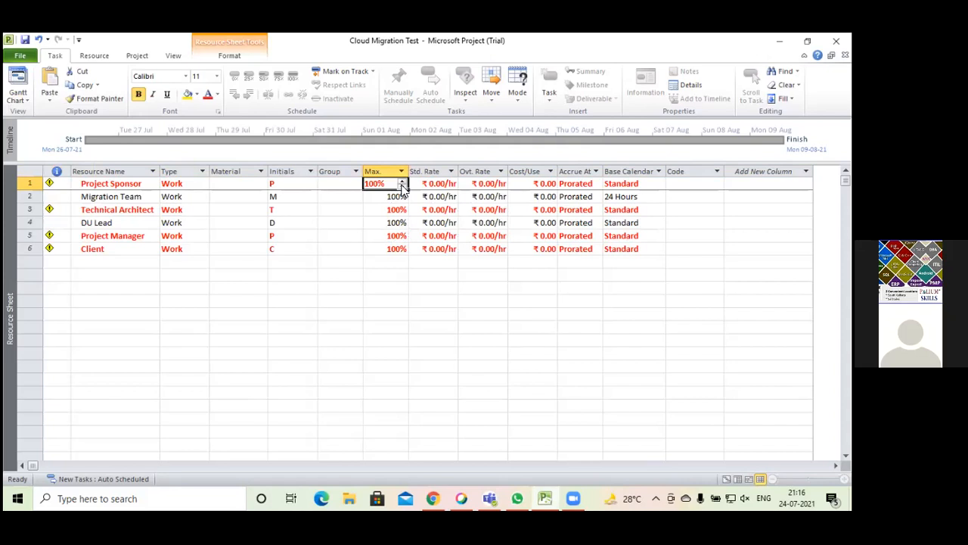
pyautogui.click(402, 187)
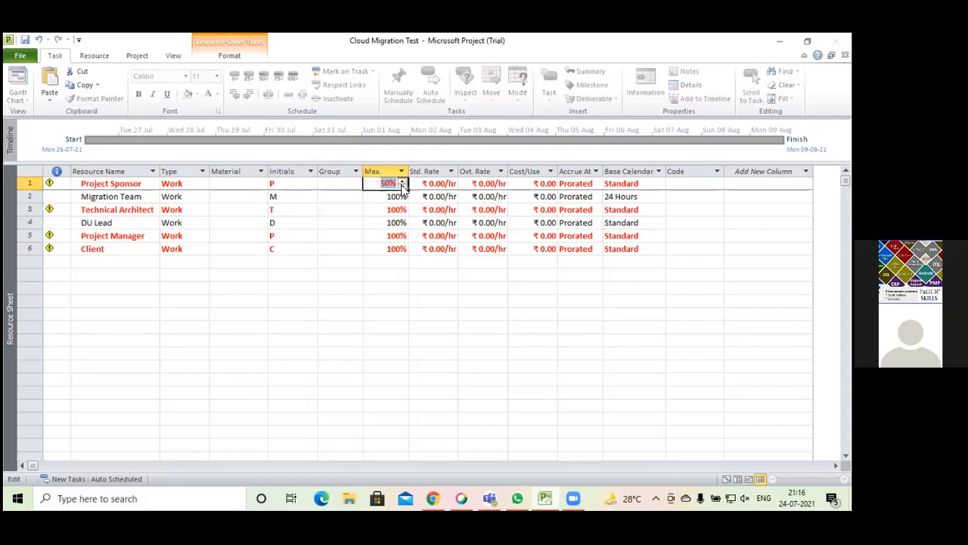
pyautogui.click(403, 182)
pyautogui.click(403, 182)
pyautogui.click(402, 182)
pyautogui.click(403, 183)
pyautogui.click(426, 288)
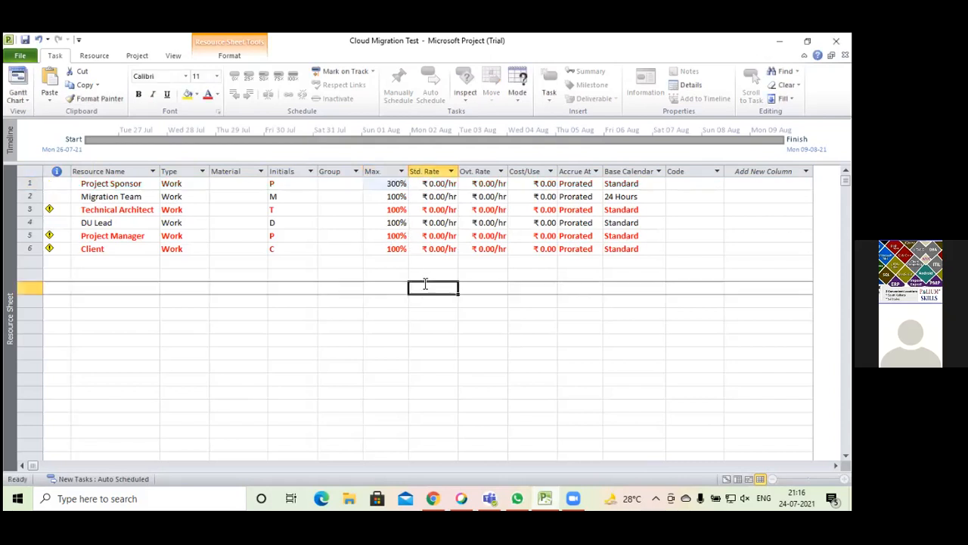
# Step: Try 150% as Technical Architect's maximum units and restore the value to 100%
pyautogui.click(401, 210)
pyautogui.click(402, 208)
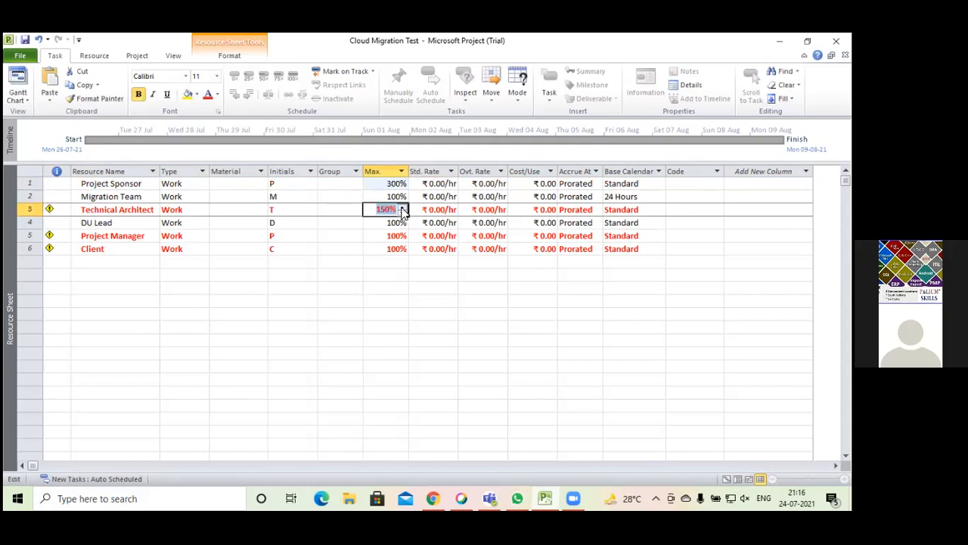
pyautogui.click(403, 213)
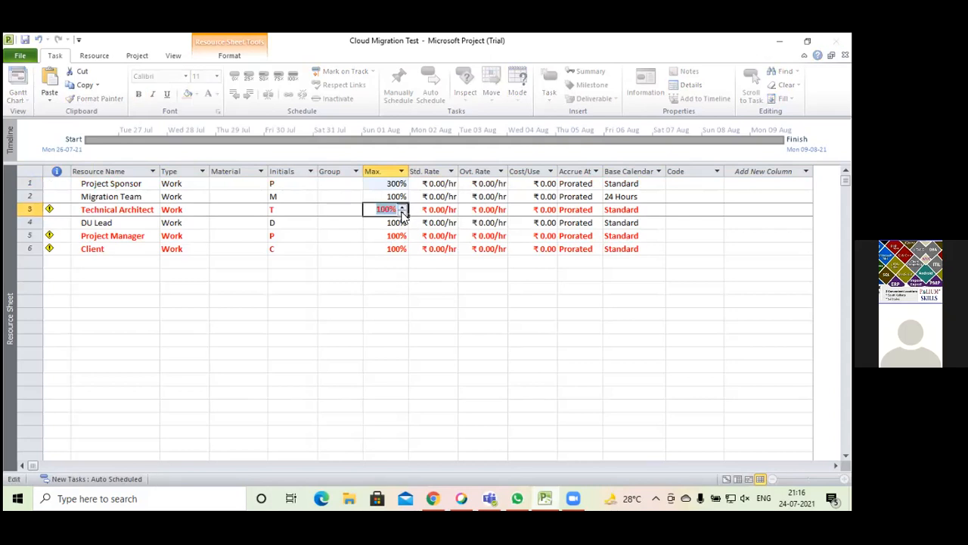
pyautogui.click(450, 316)
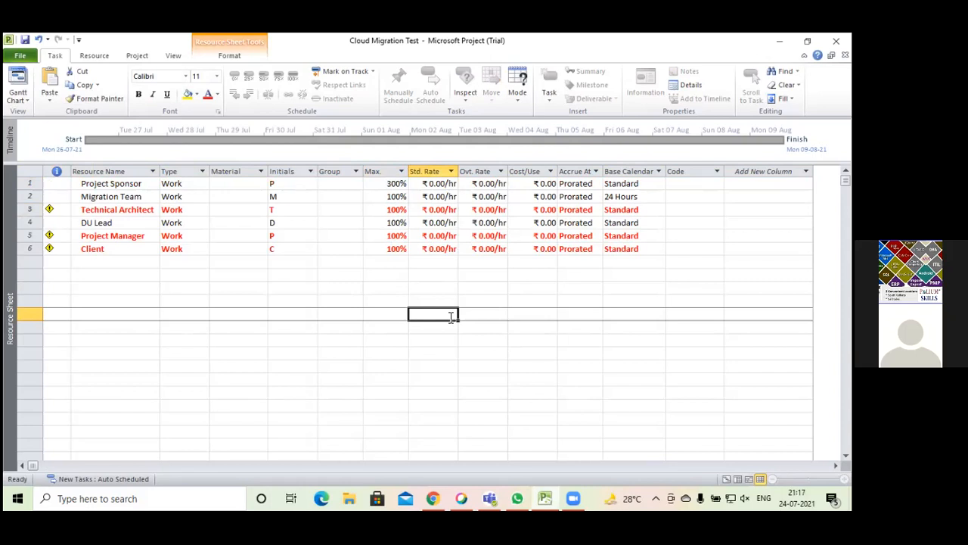
# Step: Lower Project Sponsor's maximum units to 250% and further to 200%, checking the overallocation indicator each time
pyautogui.click(398, 185)
pyautogui.click(402, 186)
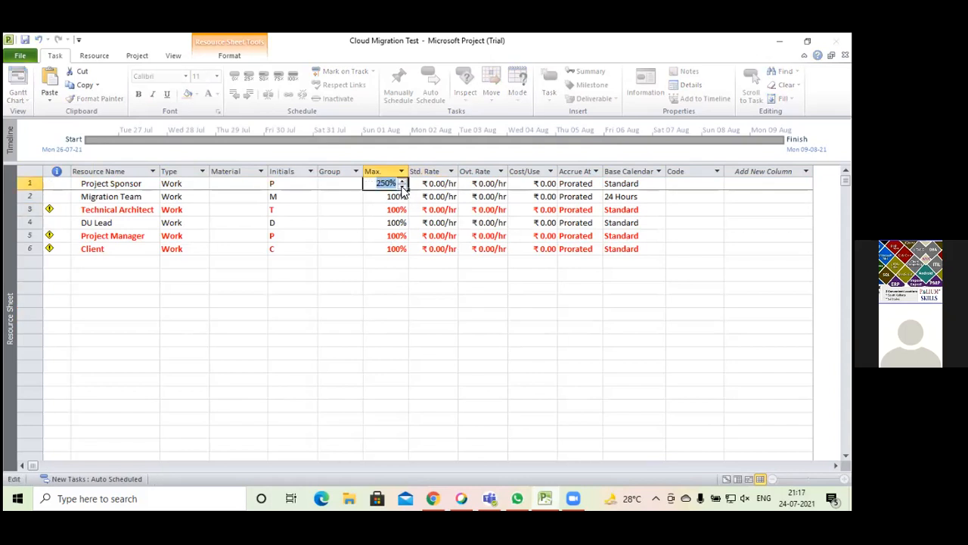
pyautogui.click(433, 327)
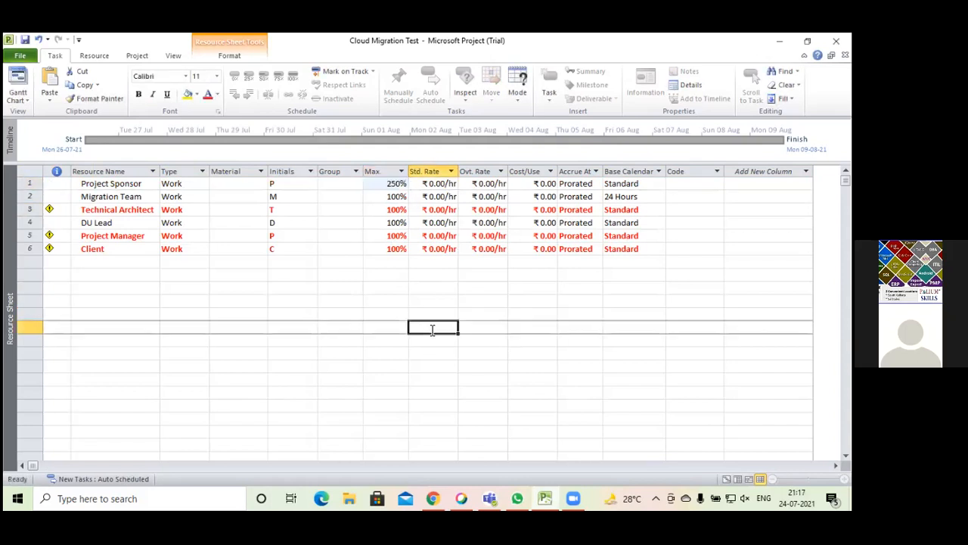
pyautogui.click(401, 184)
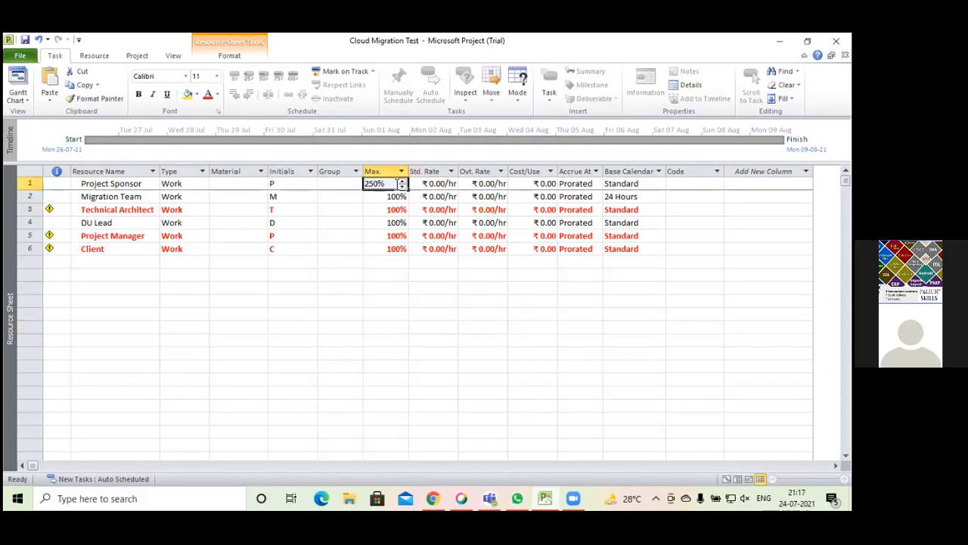
pyautogui.click(403, 187)
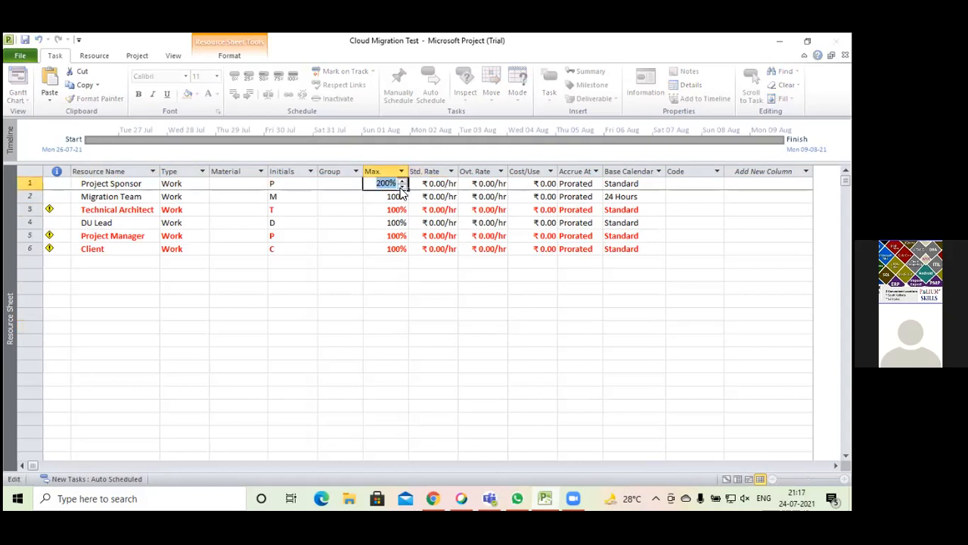
pyautogui.click(443, 329)
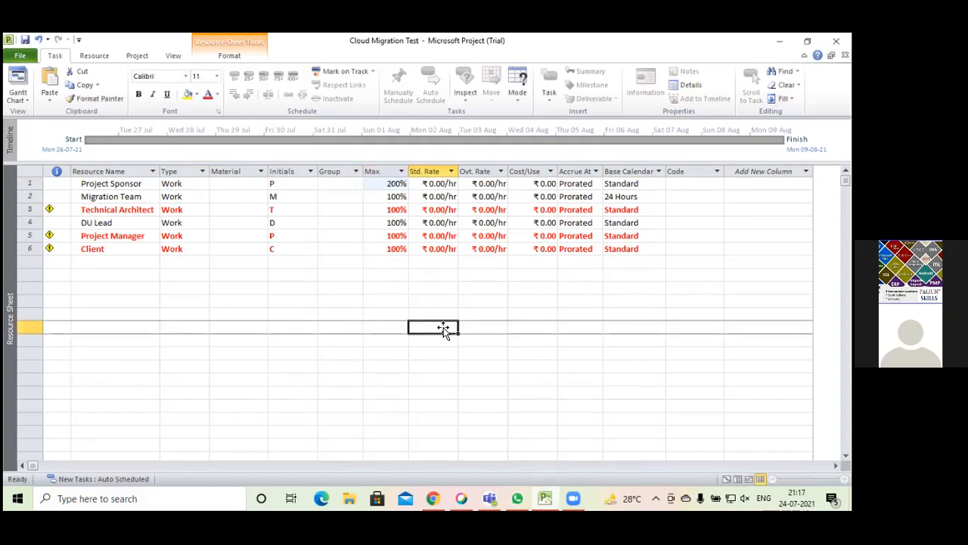
pyautogui.click(556, 368)
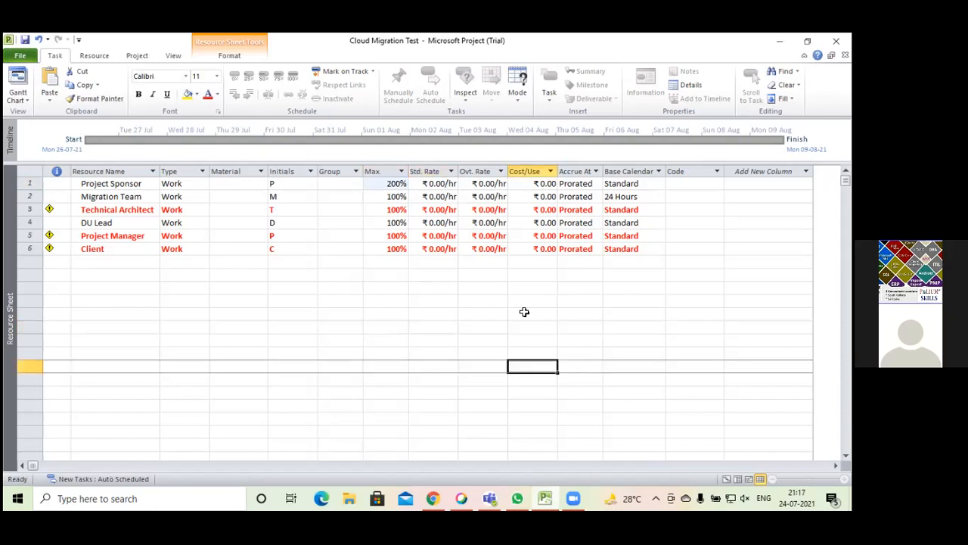
# Step: Set Project Sponsor's maximum units to 150%
pyautogui.click(398, 185)
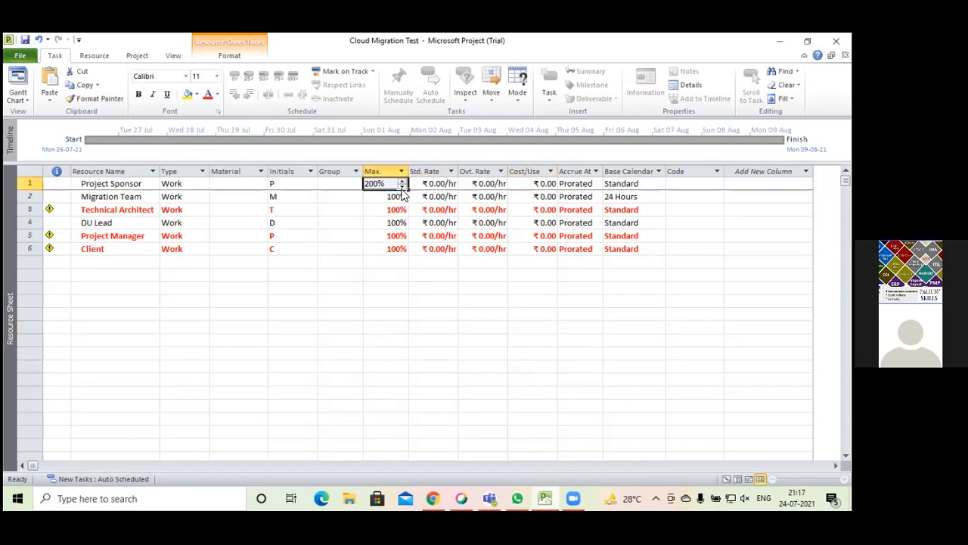
pyautogui.click(401, 188)
pyautogui.click(499, 355)
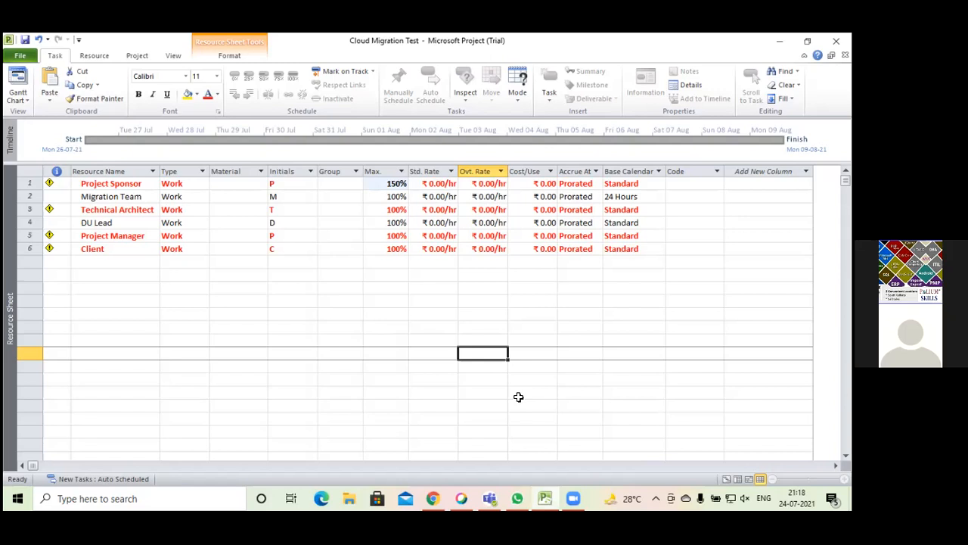
# Step: Return to the Gantt Chart view and open the overallocated task "Feasibility check for cloud Migration" in the Task Inspector
pyautogui.click(28, 101)
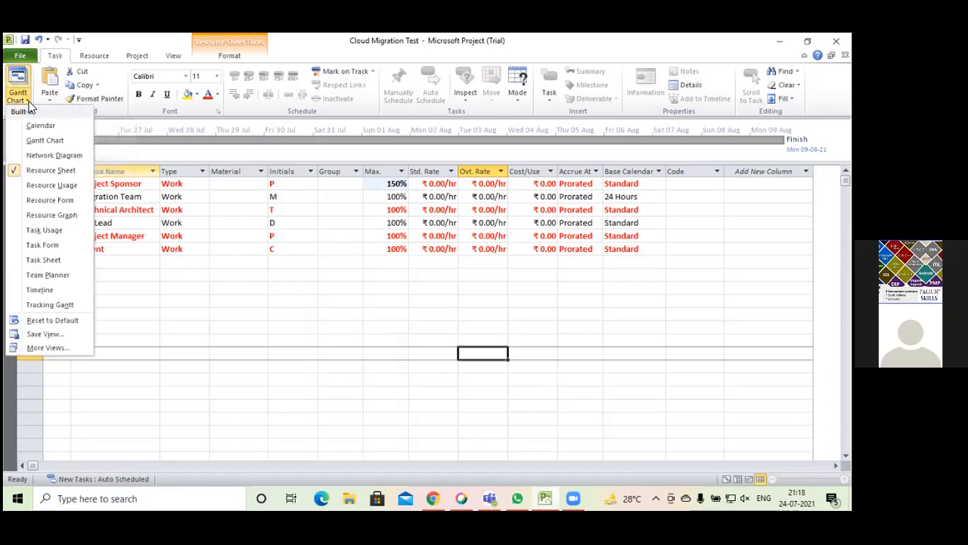
pyautogui.click(42, 139)
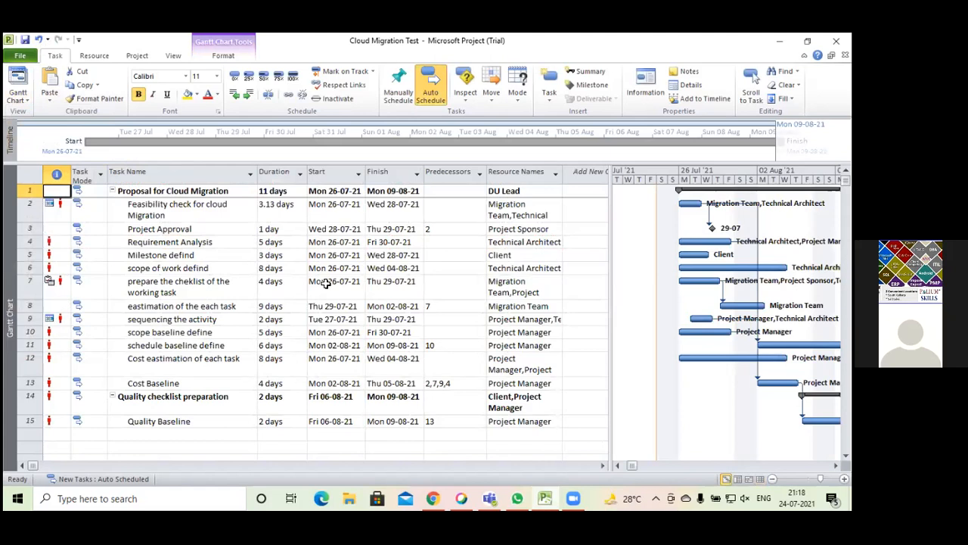
pyautogui.click(65, 204)
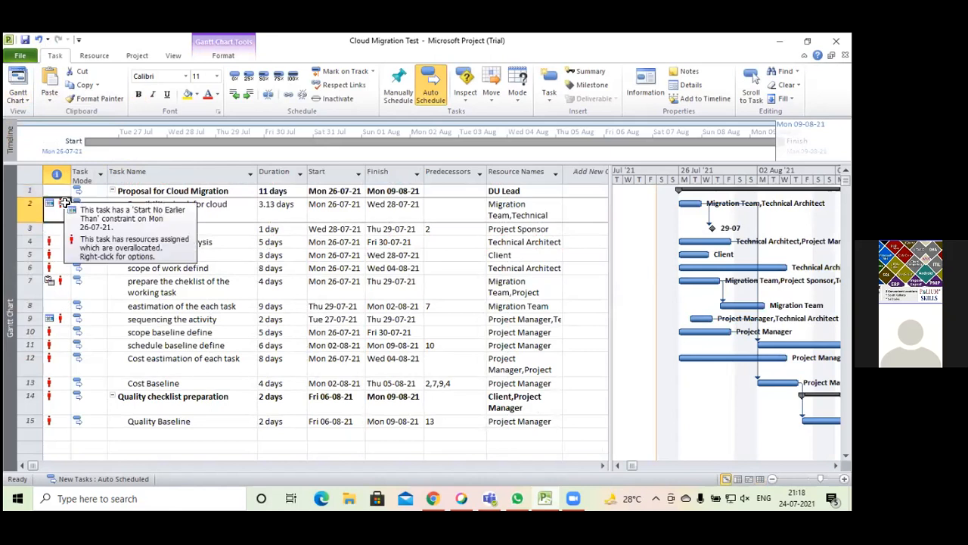
pyautogui.rightClick(65, 205)
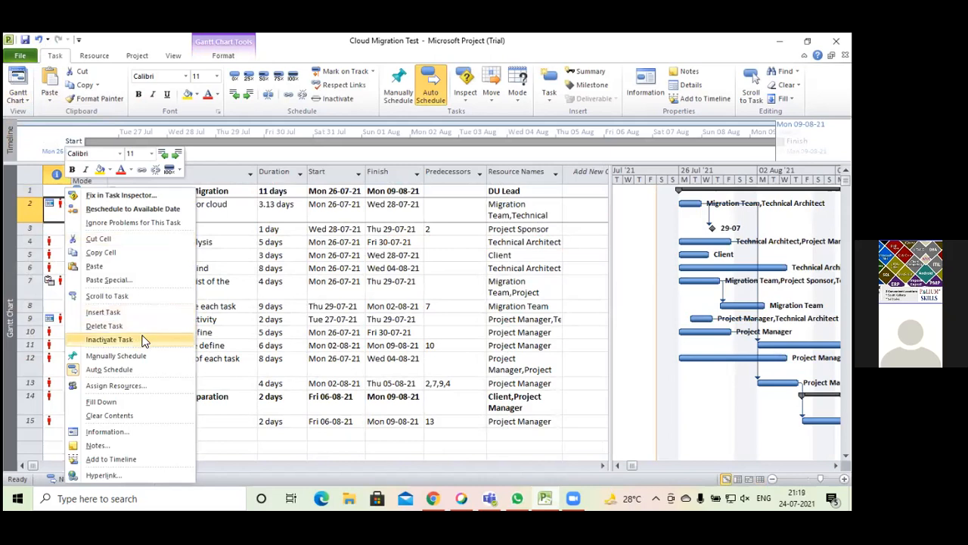
pyautogui.click(133, 196)
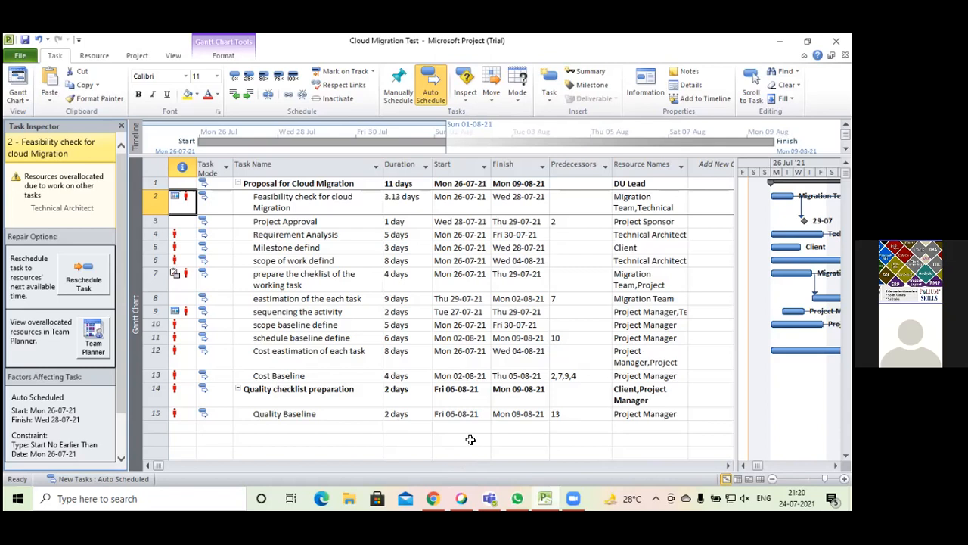
# Step: Reschedule the feasibility check task to its resources' next available time and show the overallocated resources in the Team Planner
pyautogui.click(83, 279)
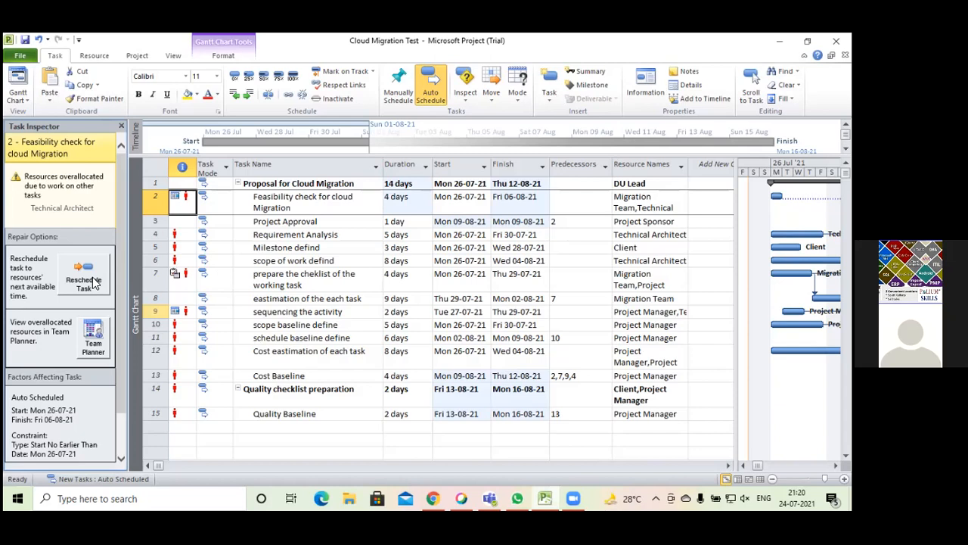
pyautogui.click(93, 279)
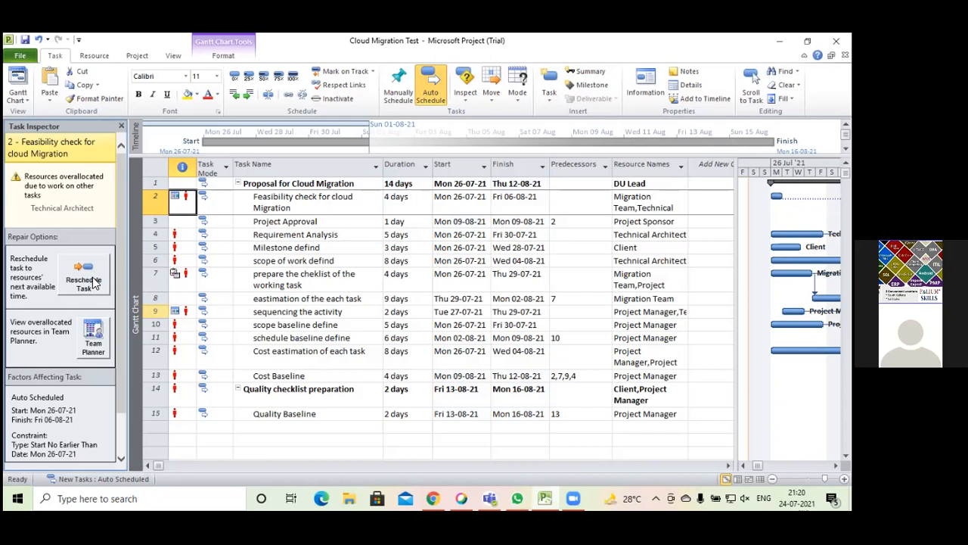
pyautogui.click(89, 345)
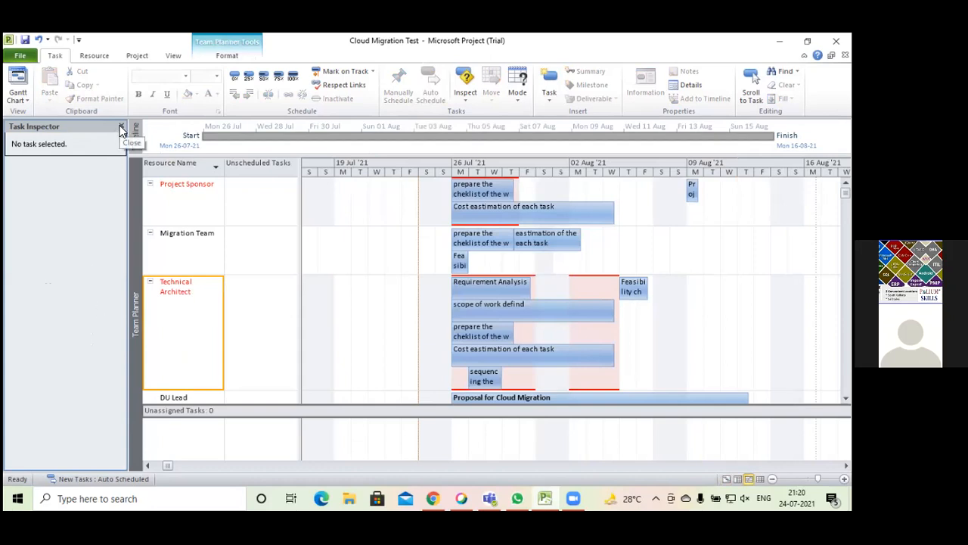
# Step: Return to the Gantt Chart view and reschedule the overallocated task "Requirement Analysis" to its resources' next available time
pyautogui.click(20, 97)
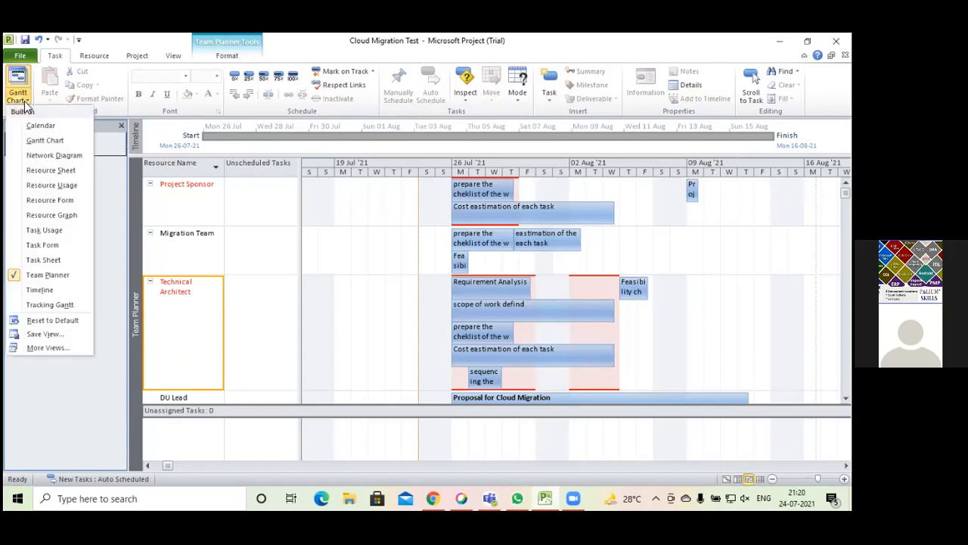
pyautogui.click(34, 140)
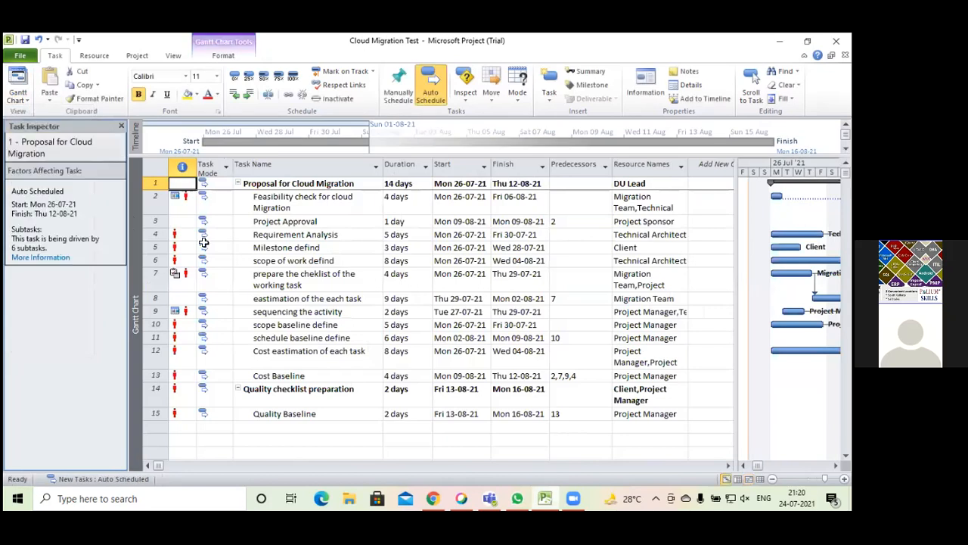
pyautogui.click(184, 199)
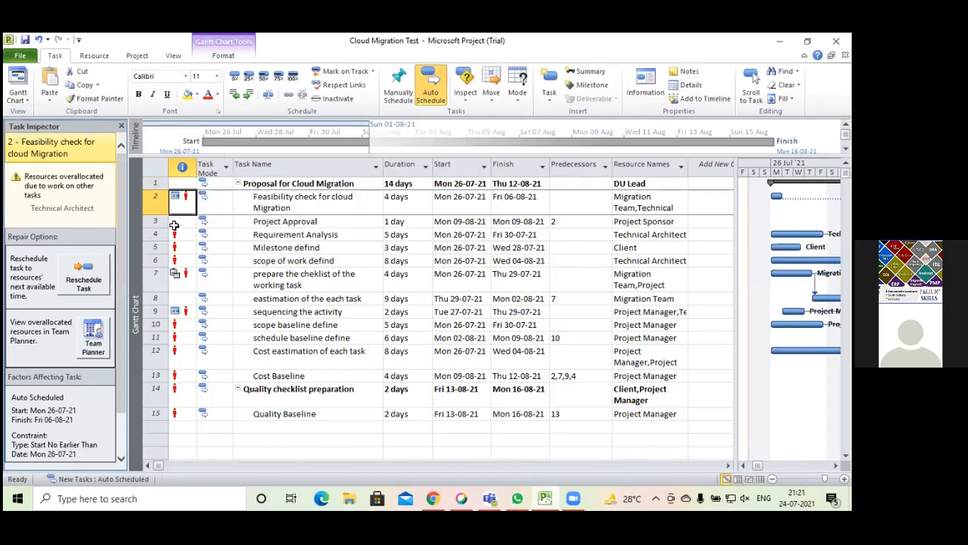
pyautogui.moveTo(174, 235)
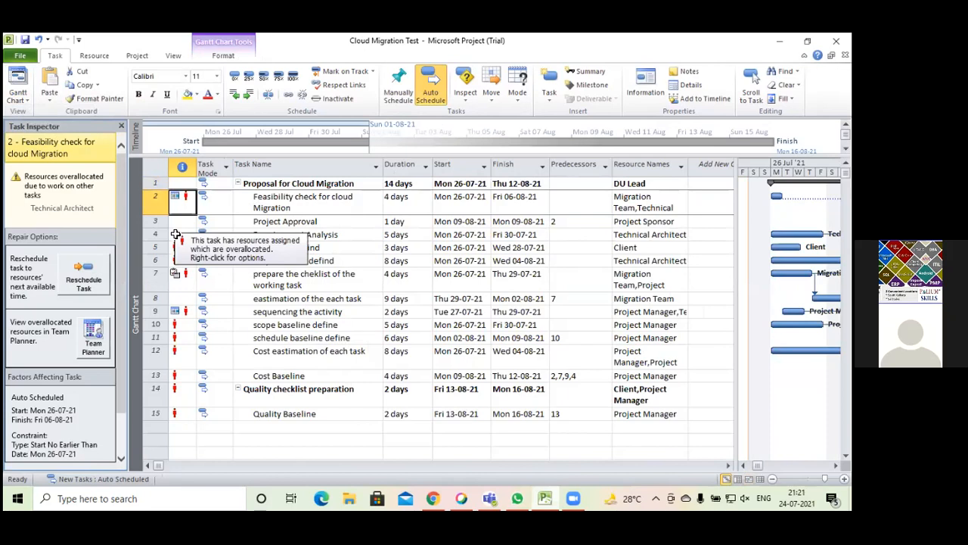
pyautogui.click(175, 234)
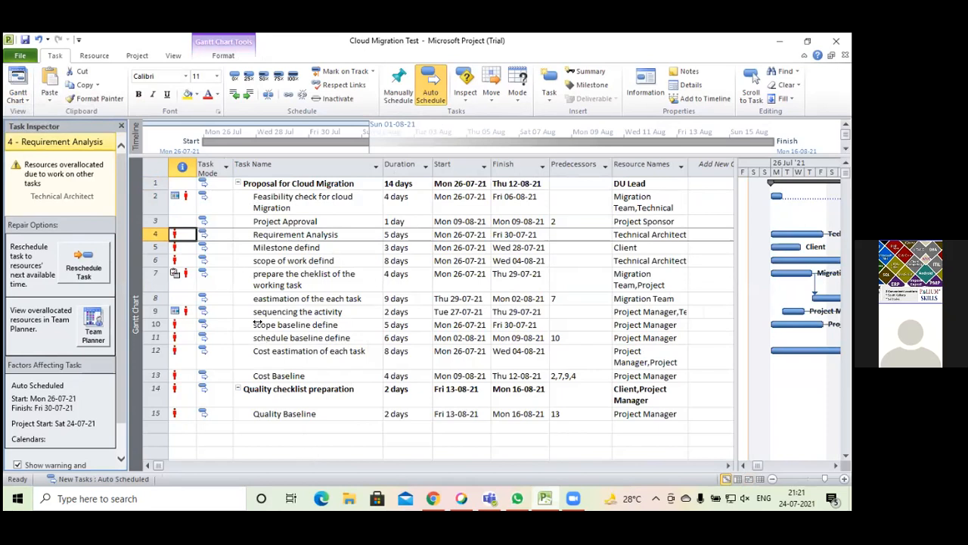
pyautogui.click(85, 266)
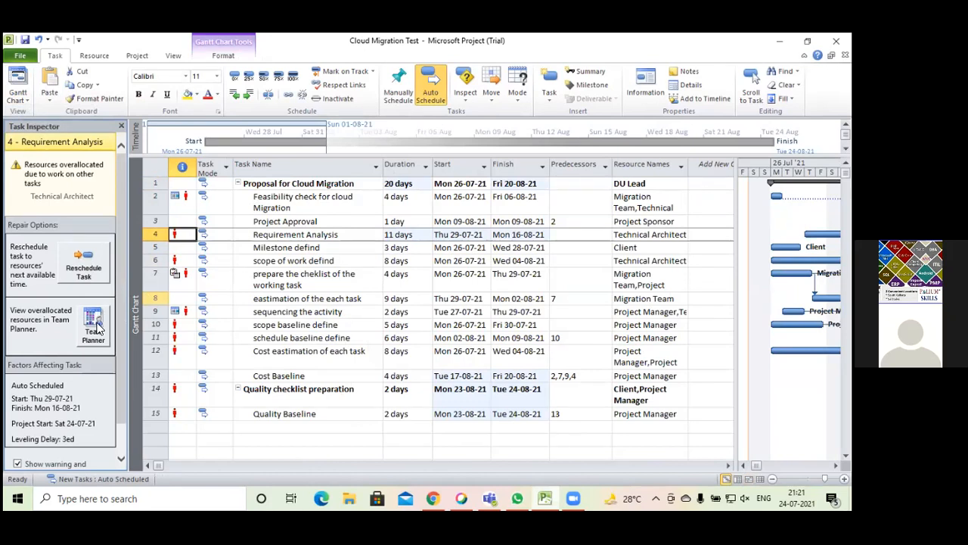
# Step: Try rescheduling the task "scope of work defind" to its resources' next available time, undoing the change after each of two attempts
pyautogui.click(626, 261)
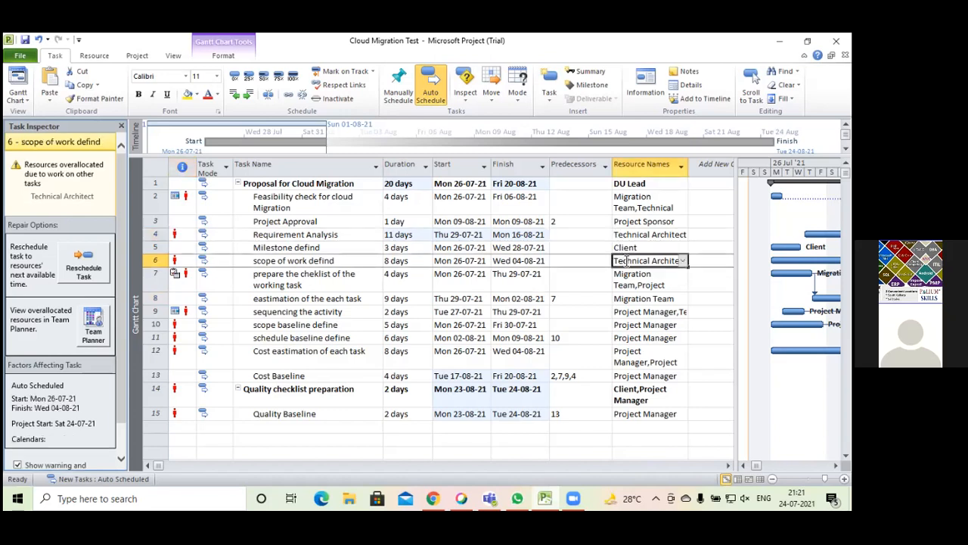
pyautogui.press('Left')
pyautogui.press('Home')
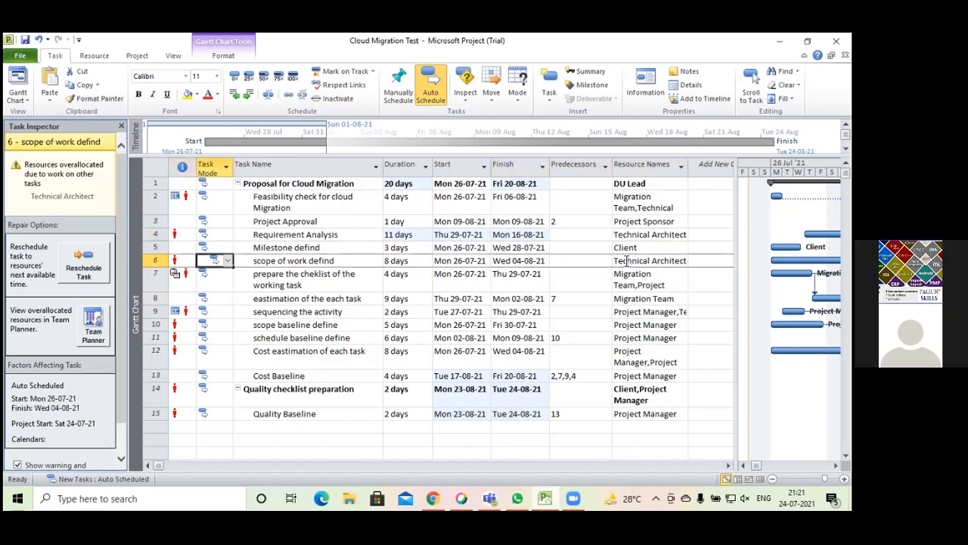
pyautogui.press('Left')
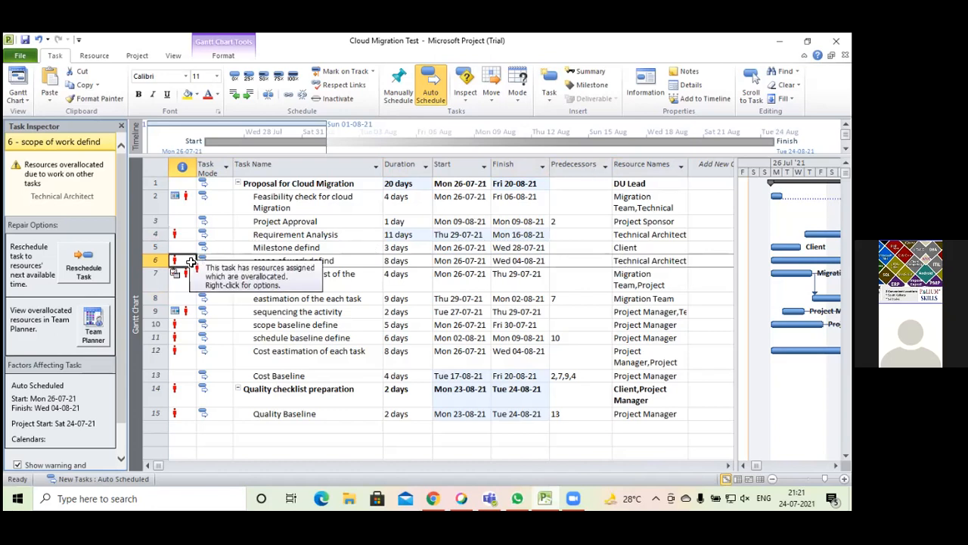
pyautogui.click(91, 264)
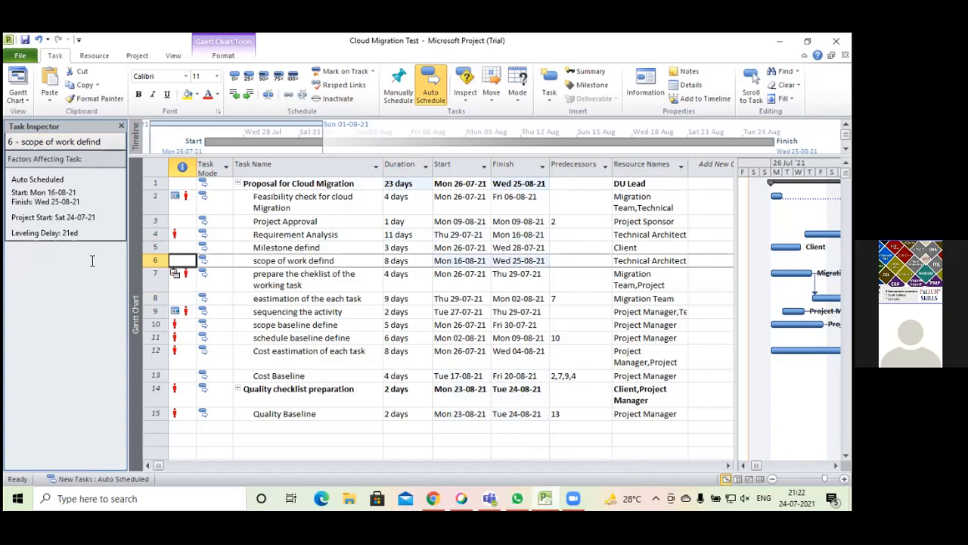
pyautogui.hotkey('ctrl', 'z')
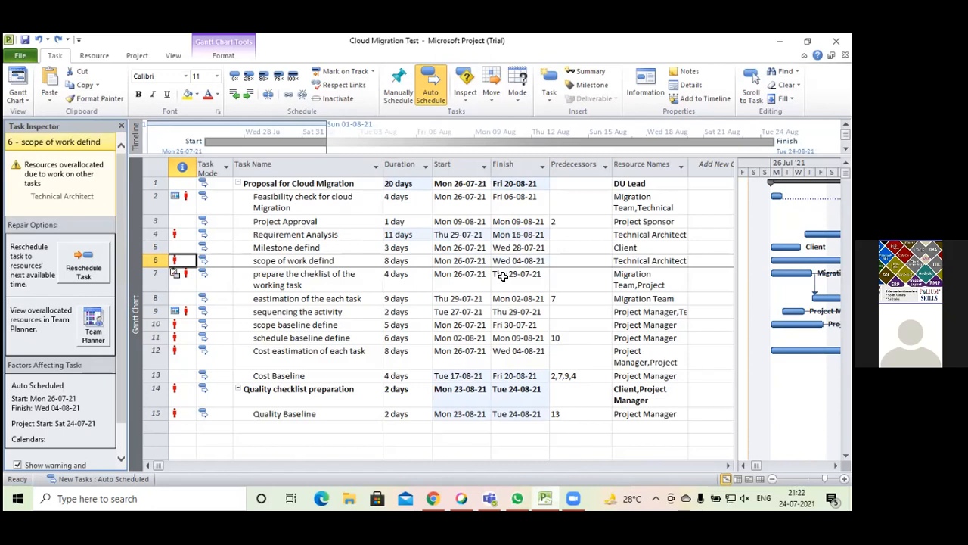
pyautogui.click(85, 271)
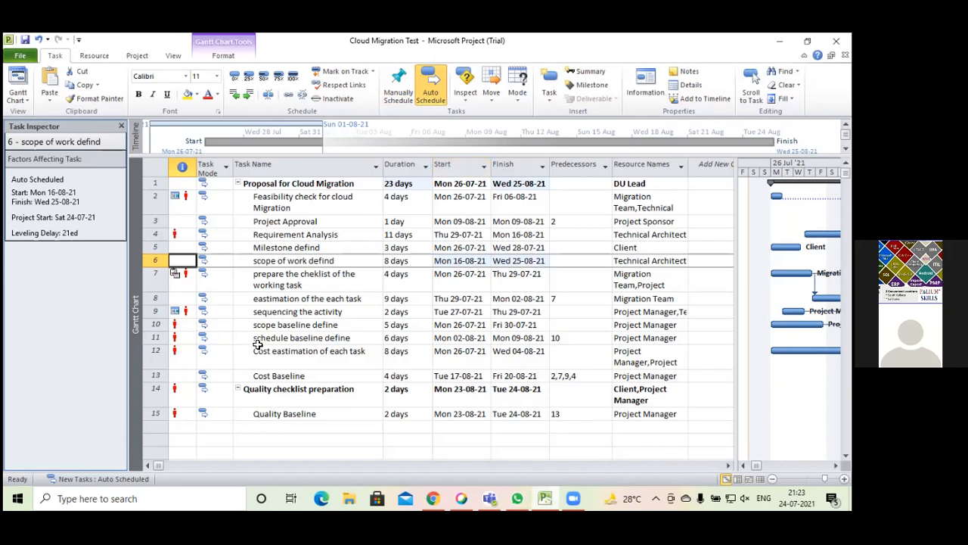
pyautogui.hotkey('ctrl', 'z')
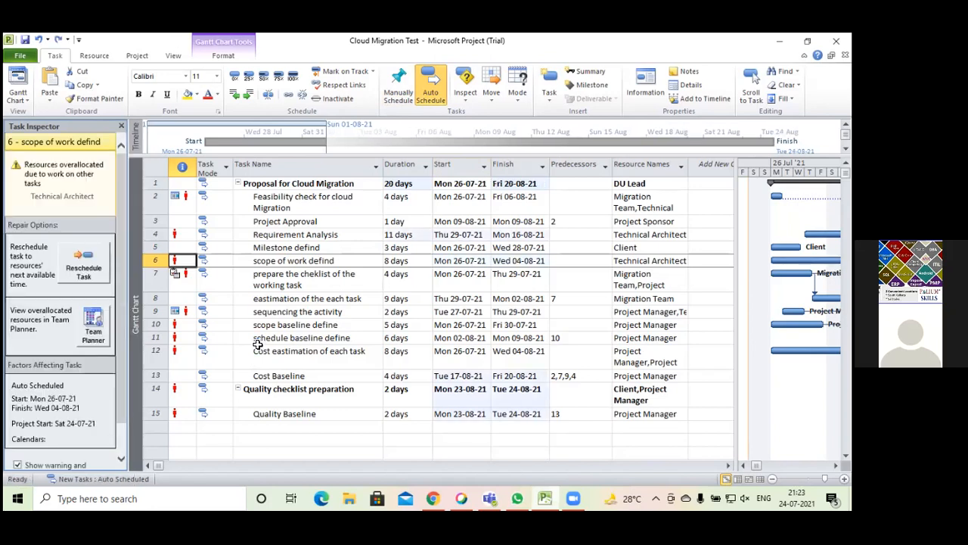
# Step: Level only the Technical Architect resource in the Cloud Migration Test project
pyautogui.click(94, 57)
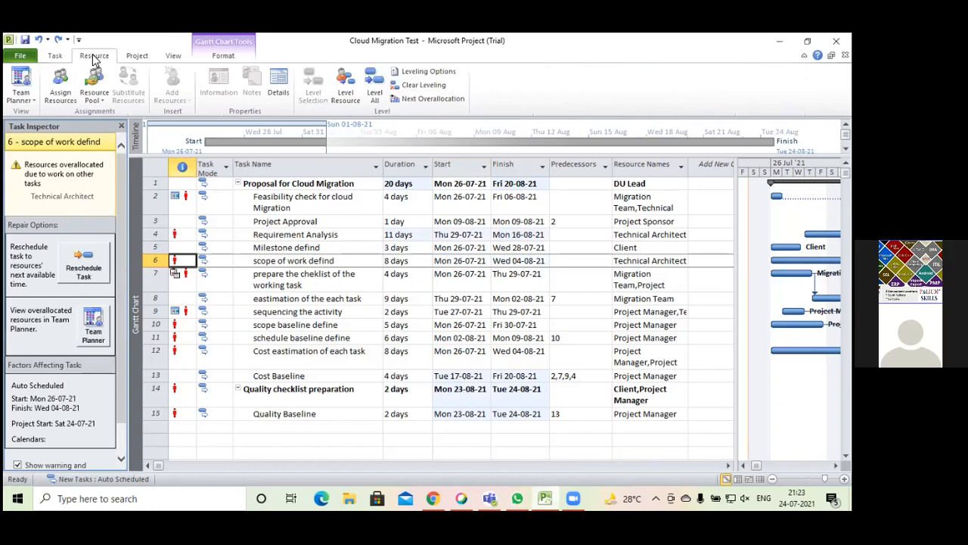
pyautogui.click(346, 96)
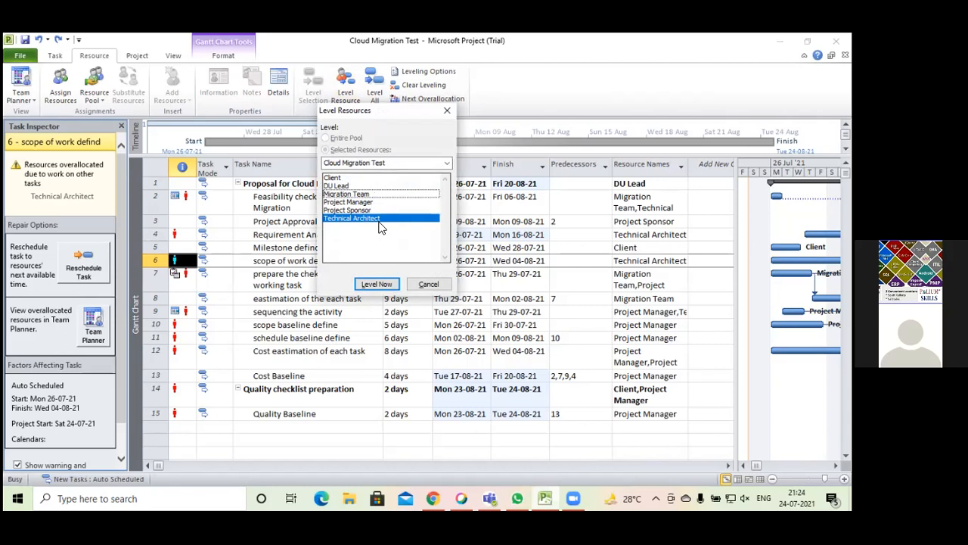
pyautogui.click(363, 284)
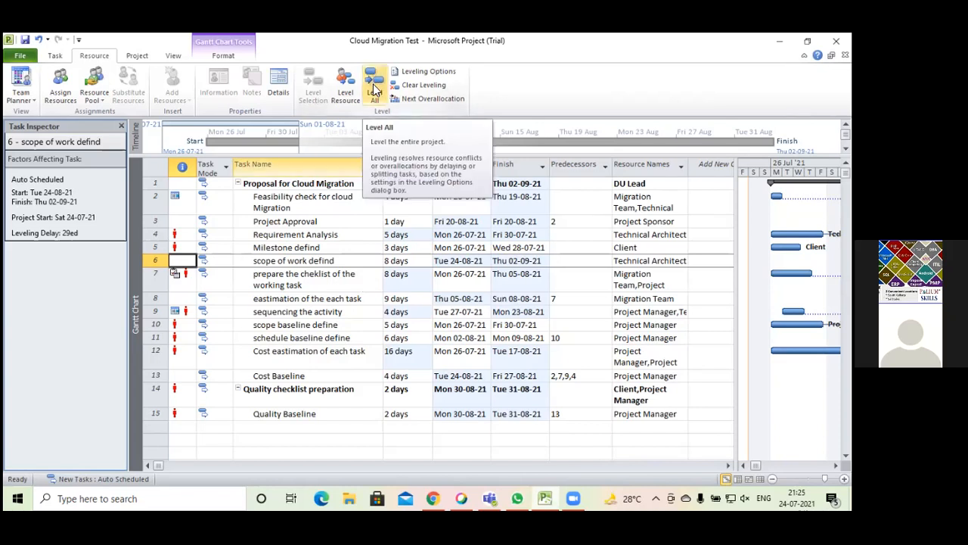
# Step: Try leveling the entire project, dismiss the unresolved overallocation message and undo the leveling
pyautogui.click(375, 89)
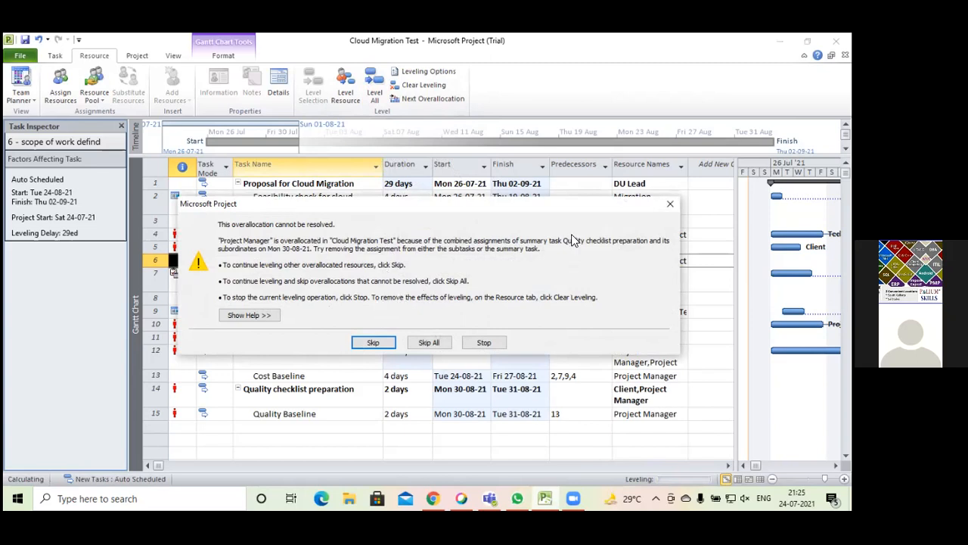
pyautogui.click(670, 205)
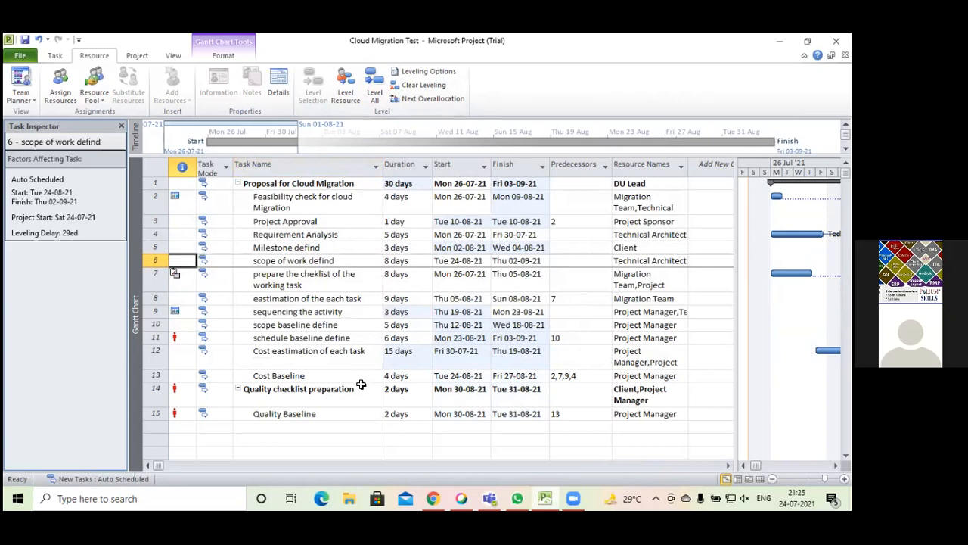
pyautogui.click(359, 439)
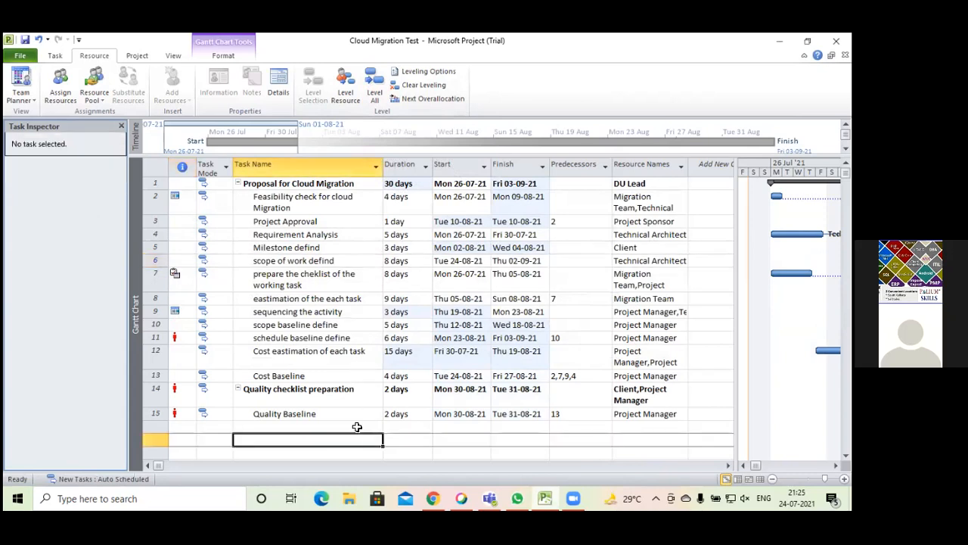
pyautogui.hotkey('ctrl', 'z')
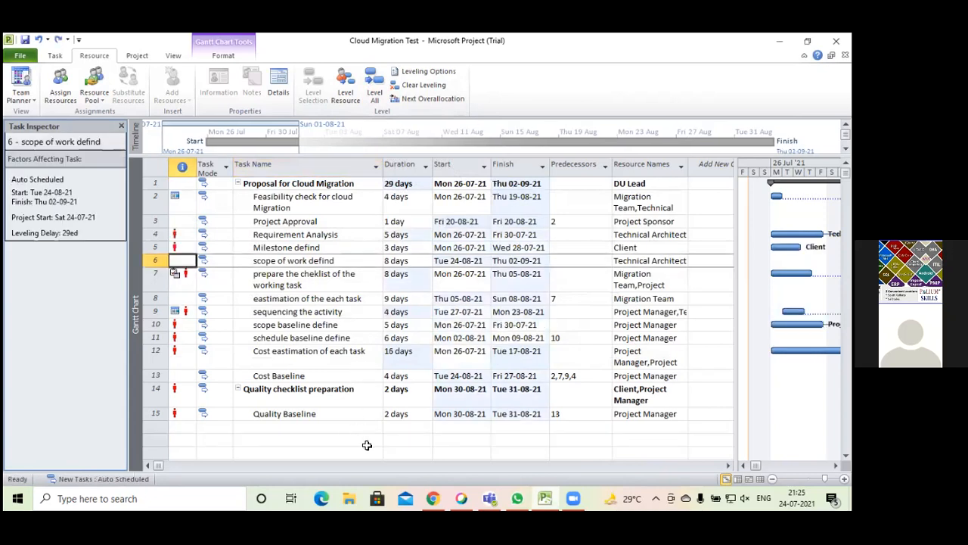
pyautogui.click(367, 445)
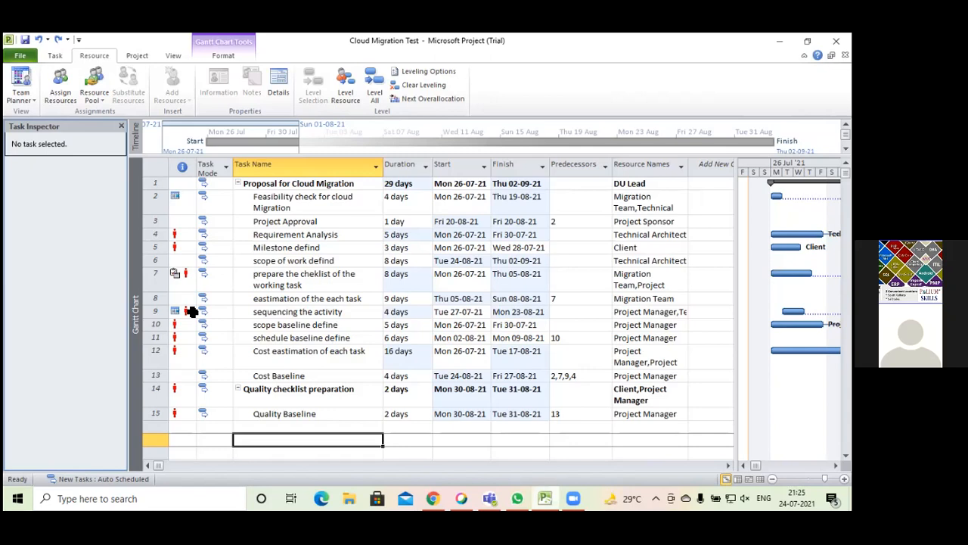
# Step: Level all resources across the entire project, skipping the Project Manager overallocation that cannot be resolved
pyautogui.moveTo(193, 345)
pyautogui.moveTo(193, 274)
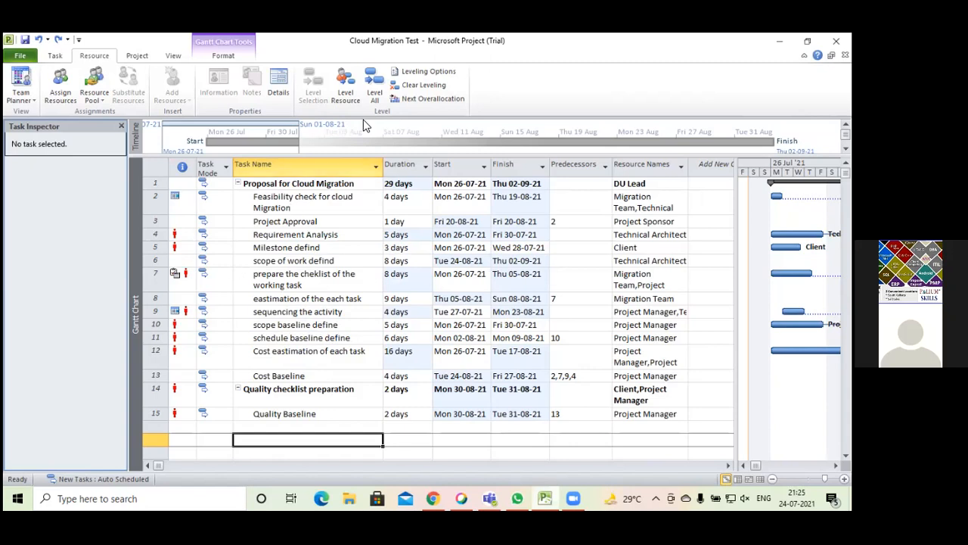
pyautogui.click(374, 97)
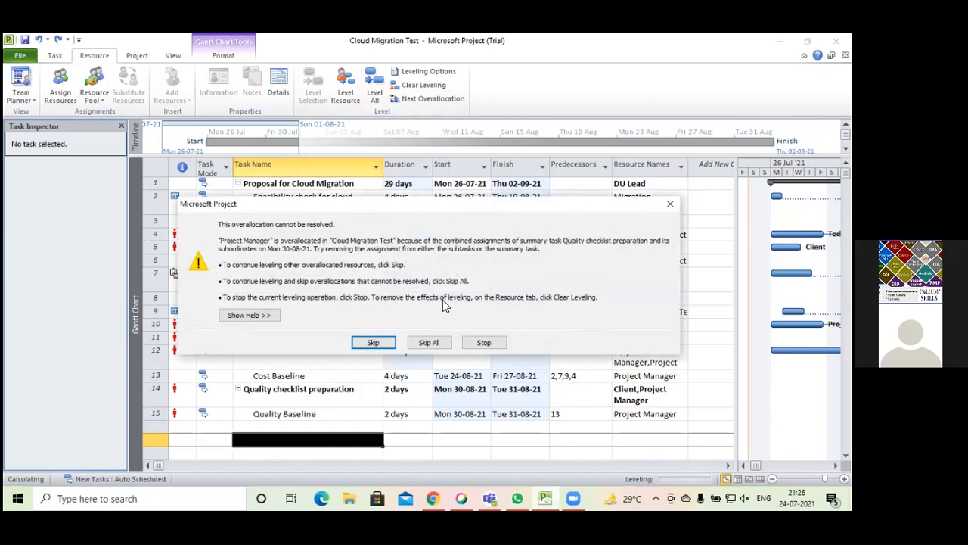
pyautogui.click(374, 343)
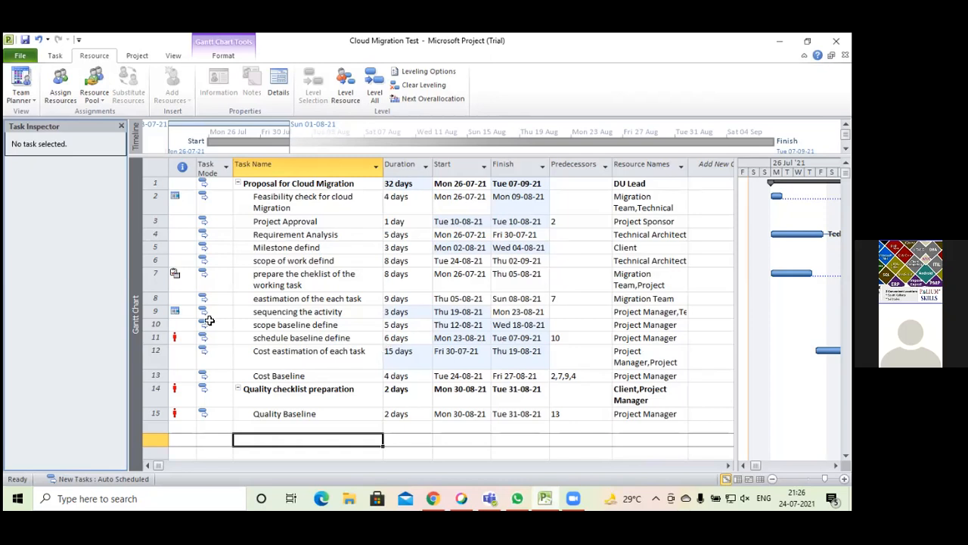
# Step: Inspect the remaining overallocated tasks and try rescheduling "Quality Baseline" and "schedule baseline define" to their resources' next available time
pyautogui.click(190, 336)
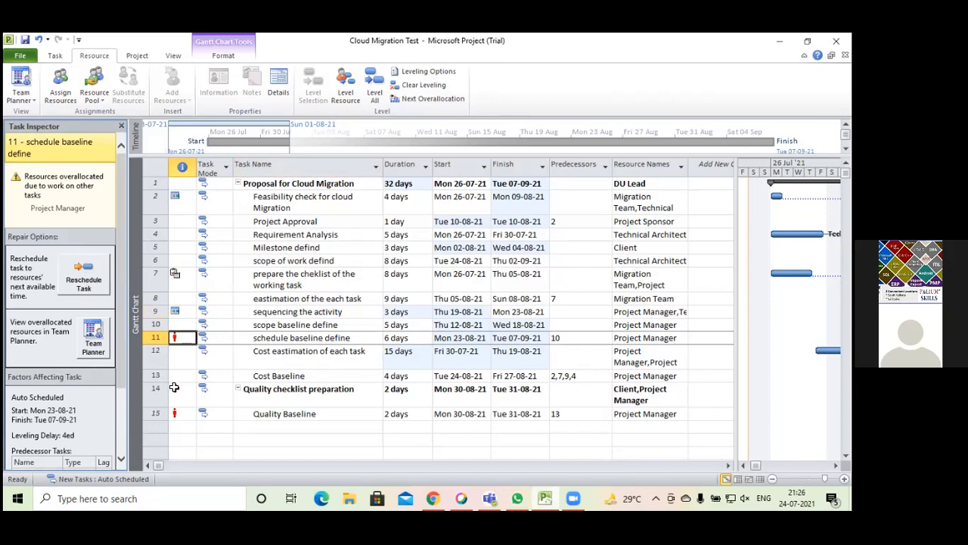
pyautogui.click(181, 413)
pyautogui.moveTo(182, 413)
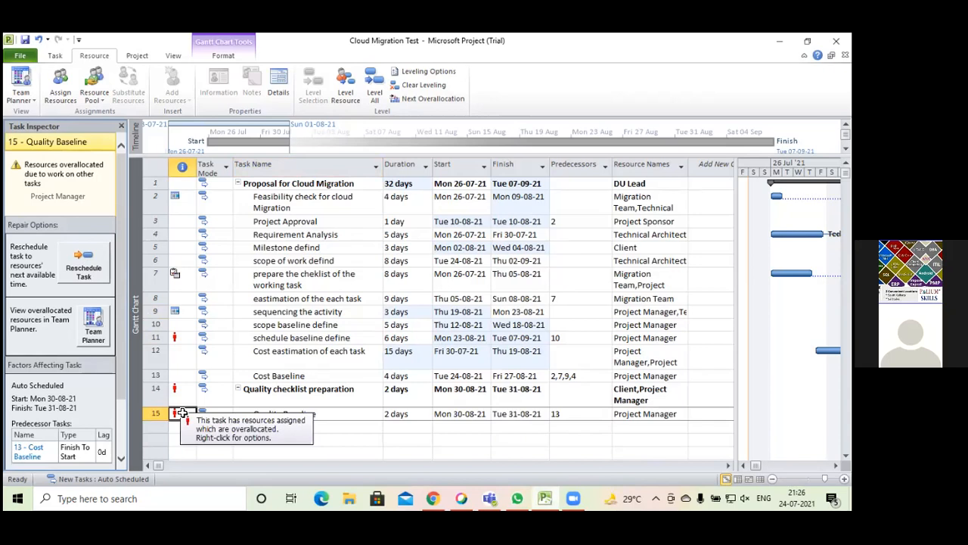
pyautogui.click(100, 260)
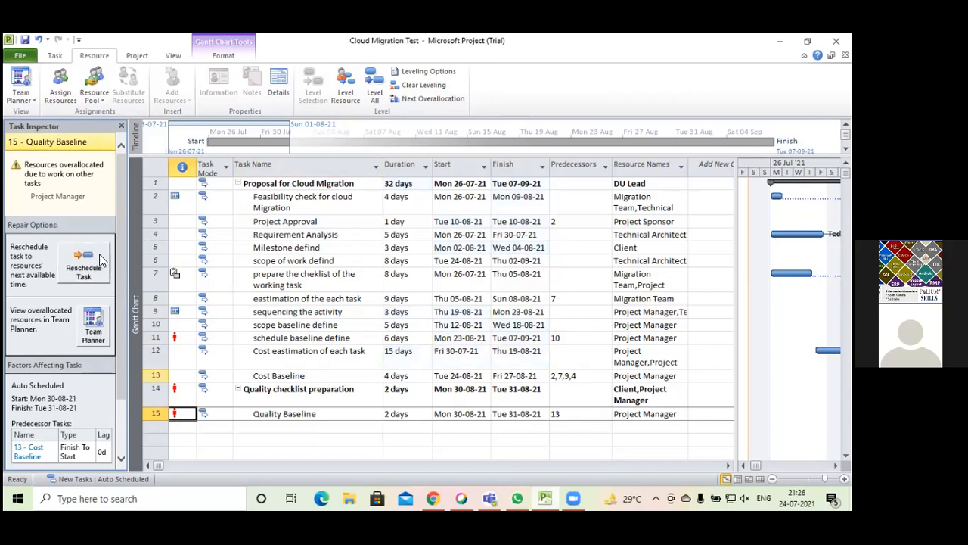
pyautogui.click(189, 391)
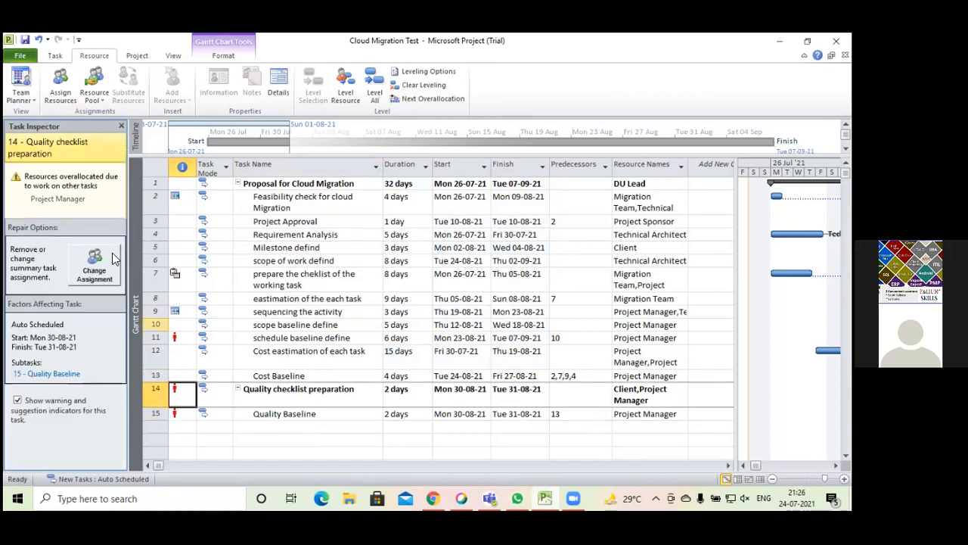
pyautogui.click(183, 337)
pyautogui.click(76, 288)
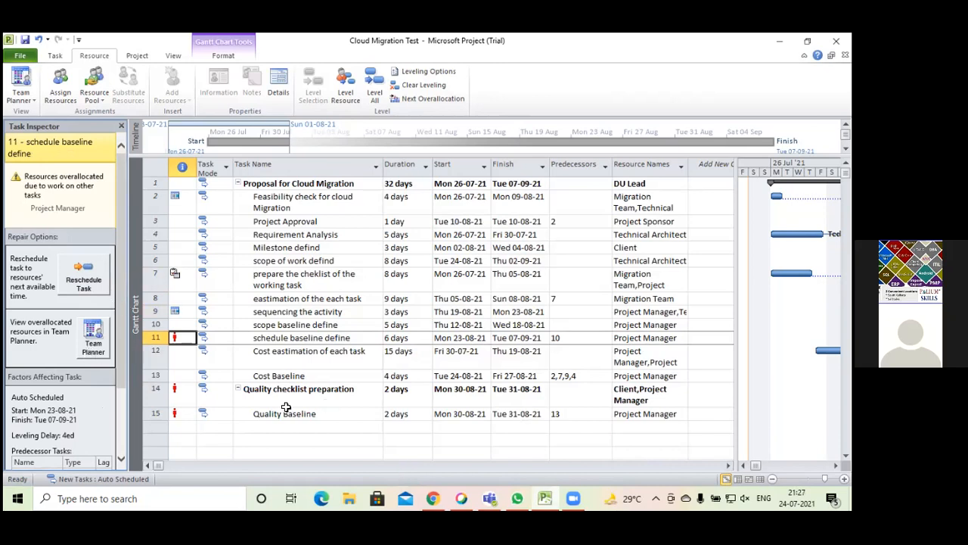
# Step: Show the overallocated resource of "schedule baseline define" in the Team Planner and review the Resource Leveling options, including the overallocation basis choices
pyautogui.click(95, 342)
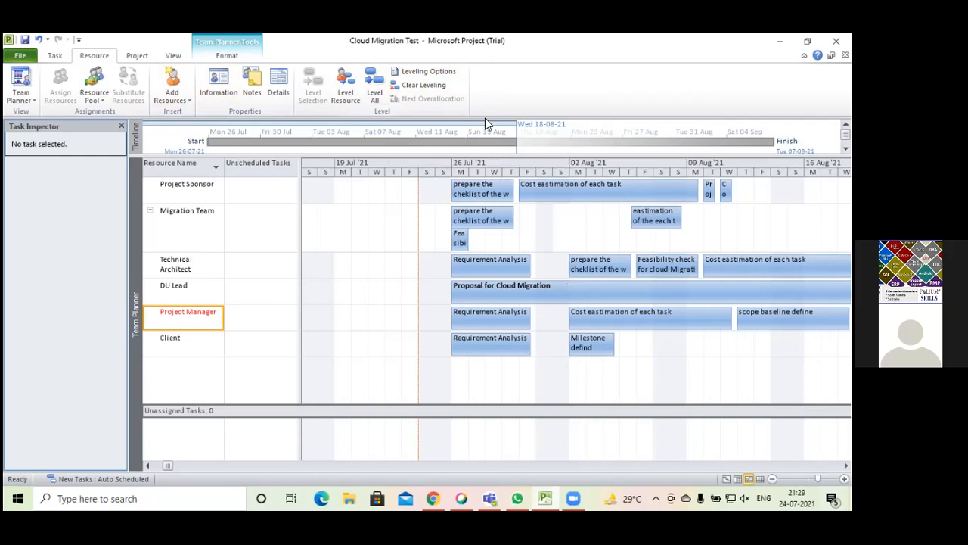
pyautogui.click(422, 75)
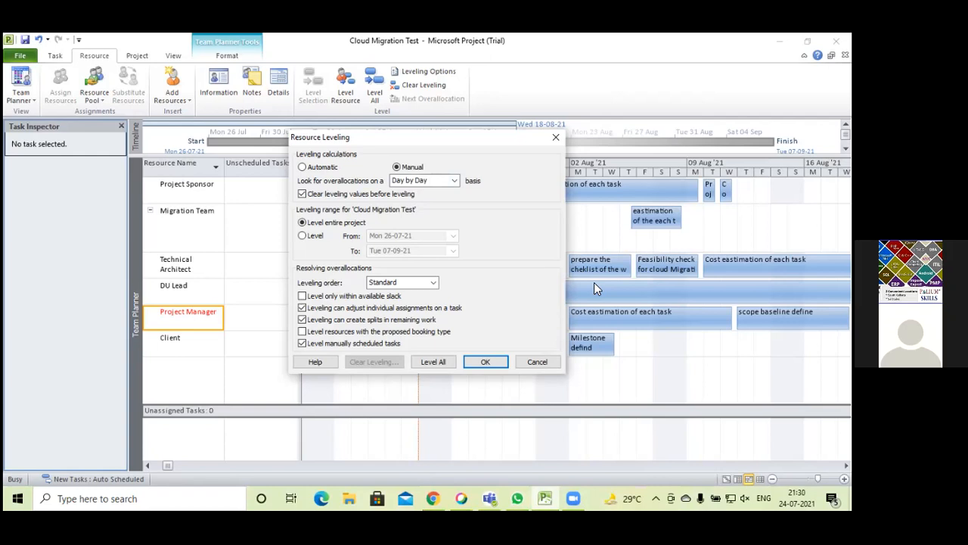
pyautogui.click(454, 181)
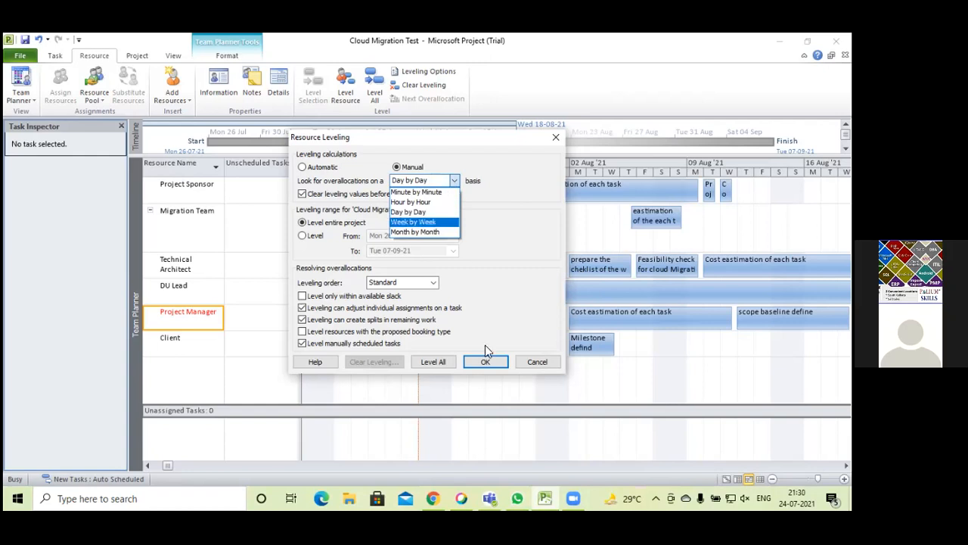
pyautogui.click(509, 264)
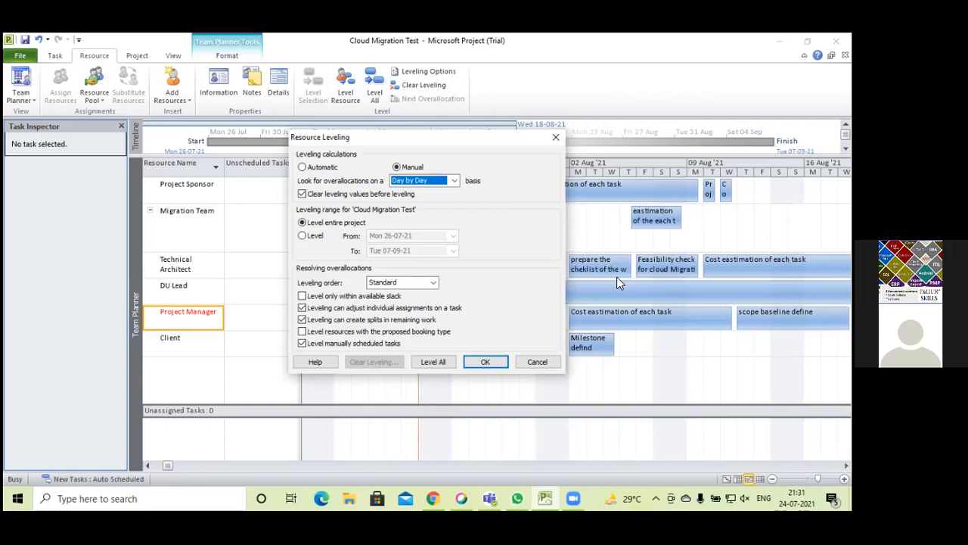
pyautogui.click(557, 139)
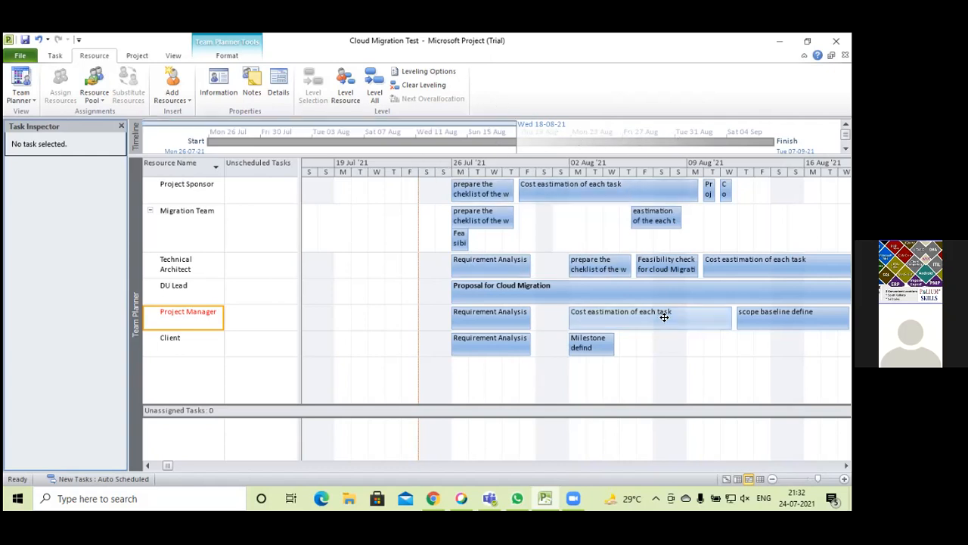
pyautogui.moveTo(663, 317)
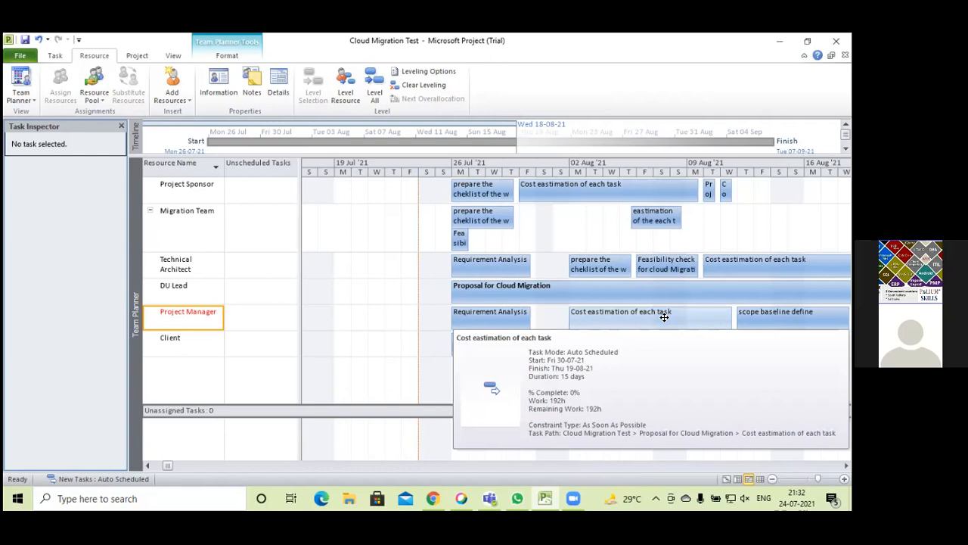
# Step: Switch from the Team Planner to the Gantt Chart view, and hide the Timeline and show it again
pyautogui.click(33, 96)
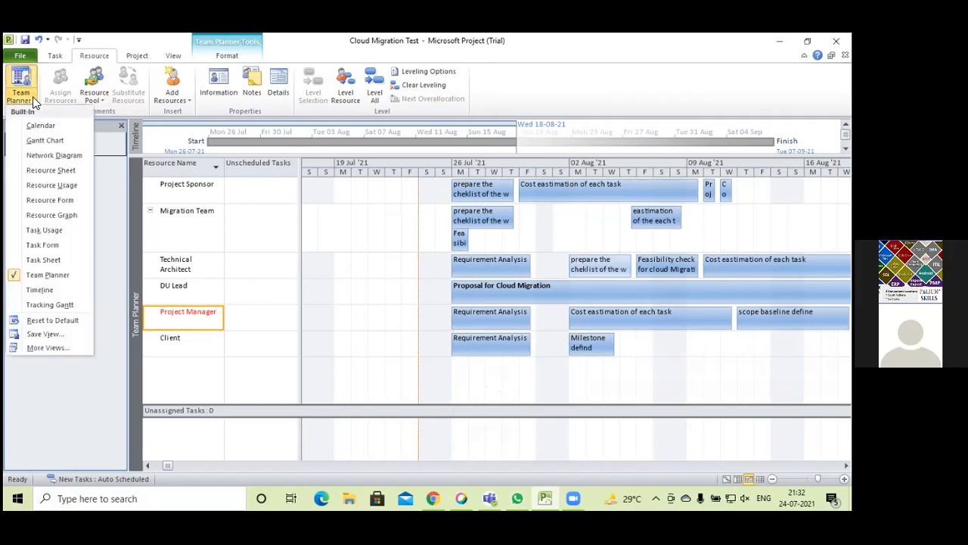
pyautogui.click(39, 140)
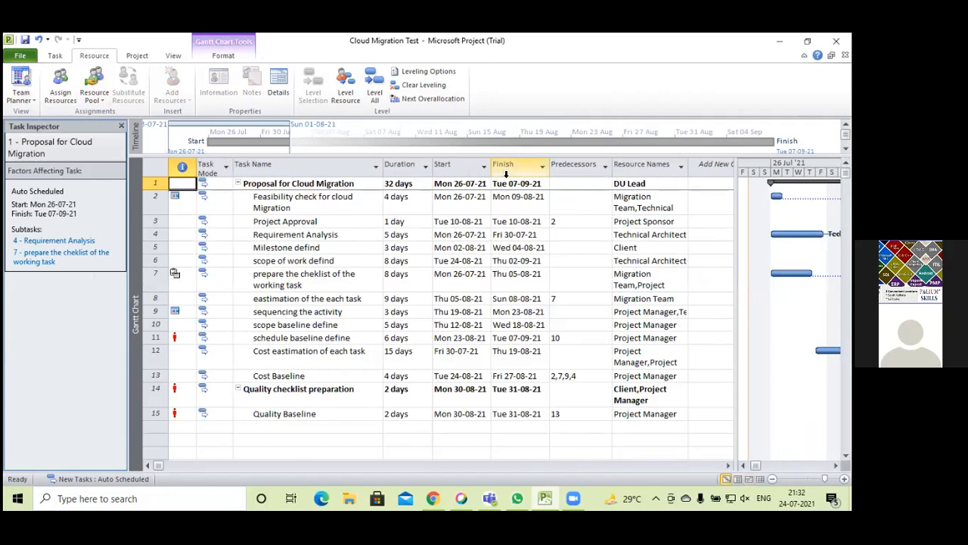
pyautogui.click(224, 56)
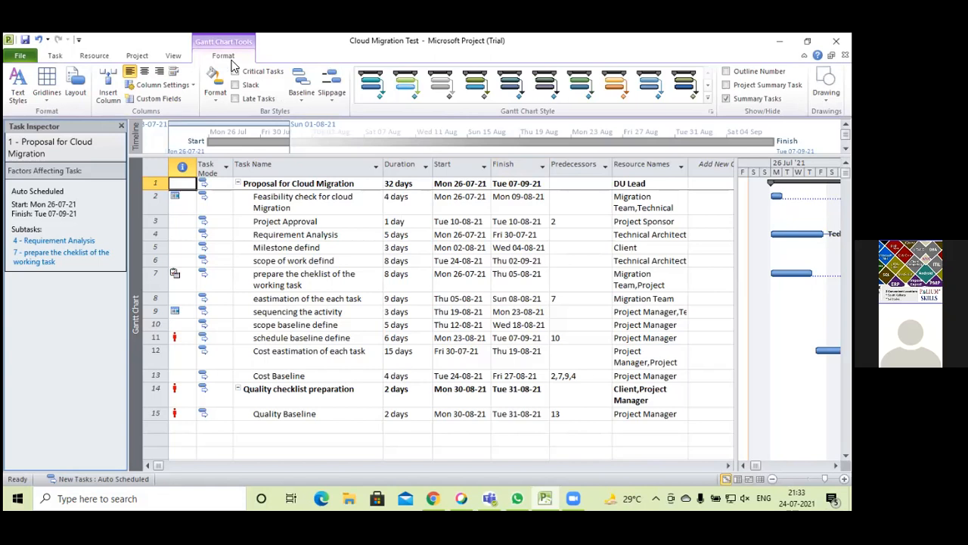
pyautogui.click(174, 57)
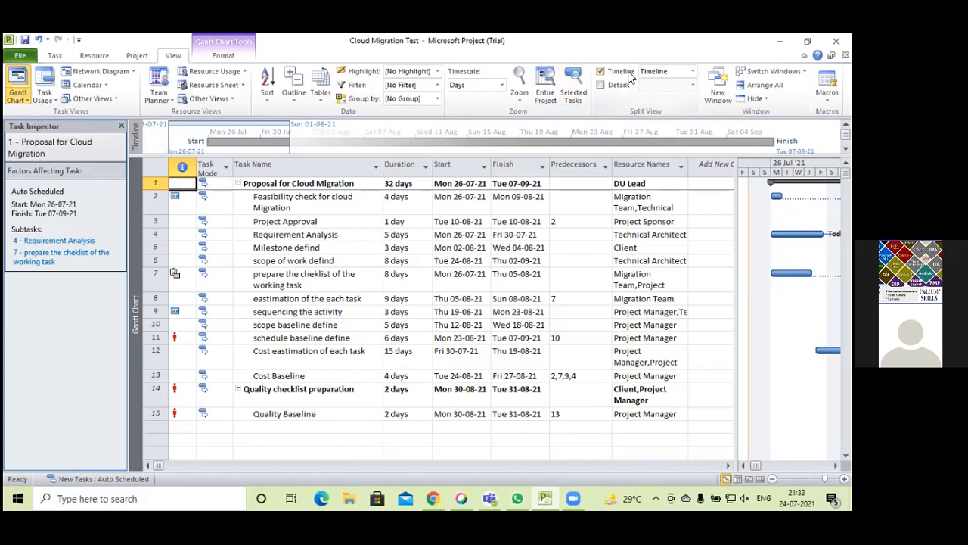
pyautogui.click(600, 71)
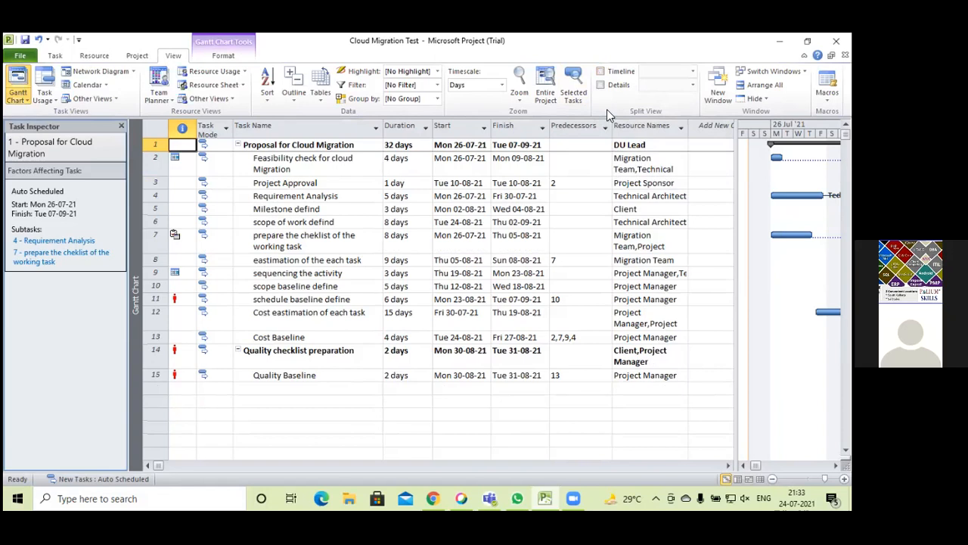
pyautogui.click(603, 73)
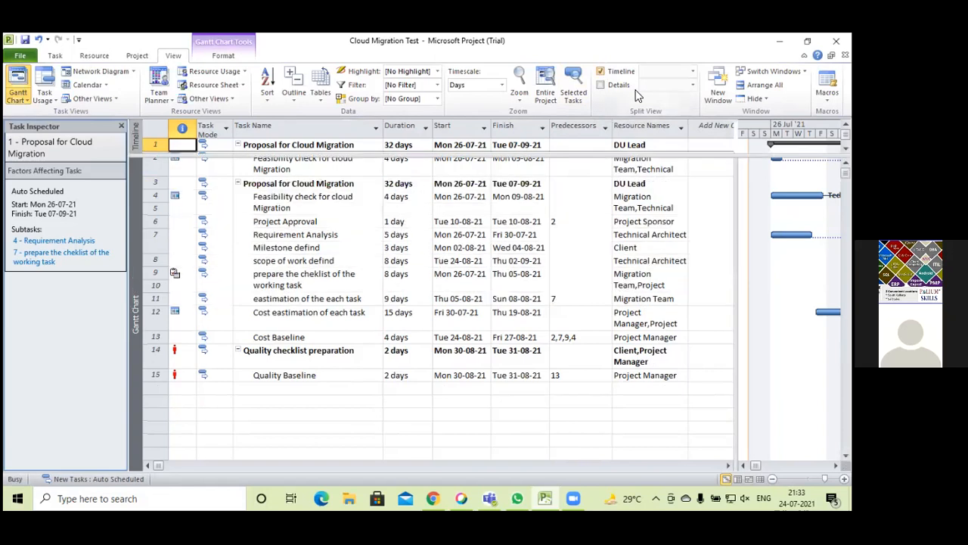
# Step: Review the additional views available for the Timeline pane without applying one
pyautogui.click(693, 72)
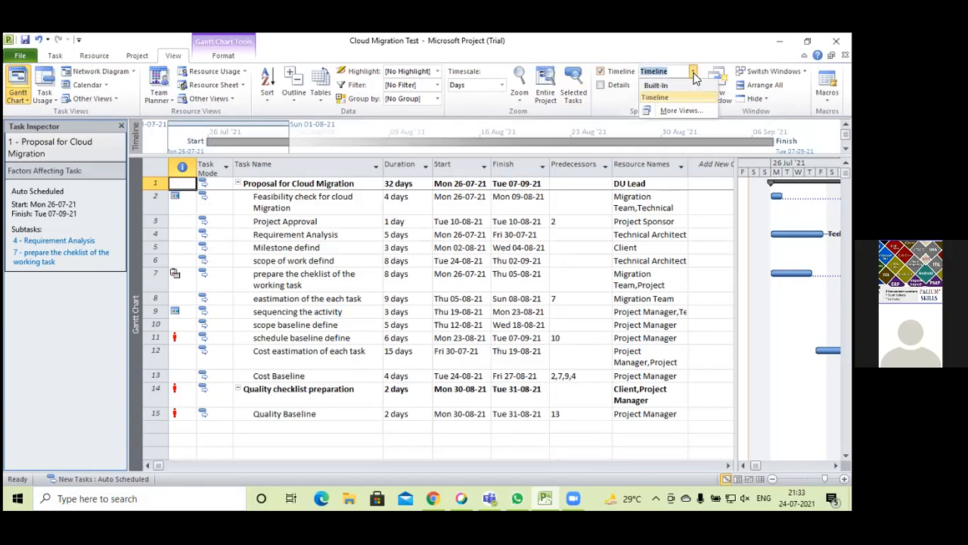
pyautogui.click(678, 111)
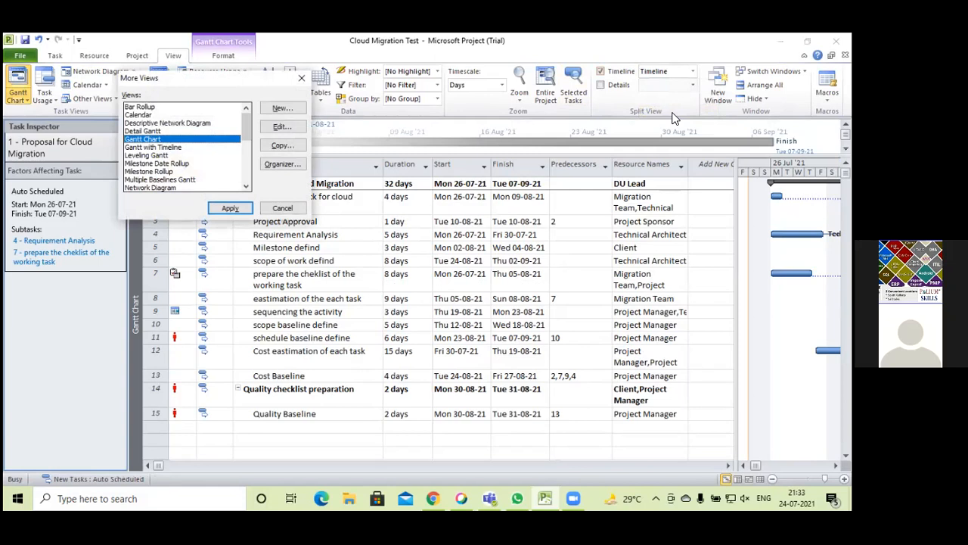
pyautogui.click(302, 79)
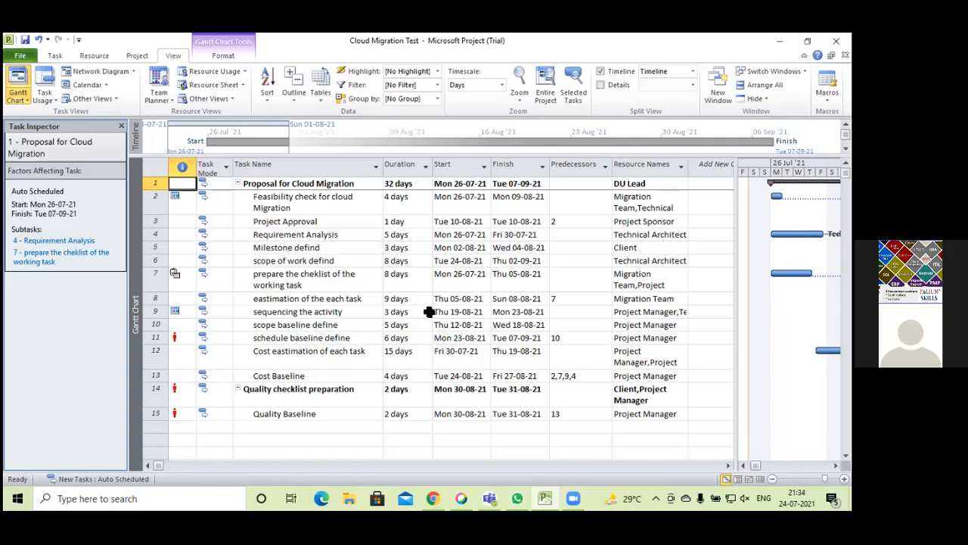
# Step: Add the tasks "Feasibility check for cloud Migration" and "Project Approval" to the timeline
pyautogui.click(311, 202)
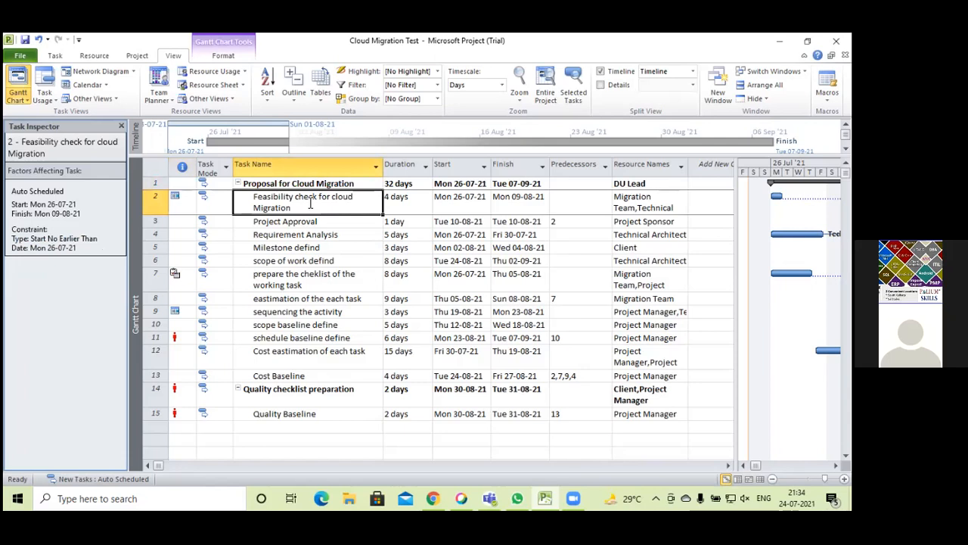
pyautogui.rightClick(311, 204)
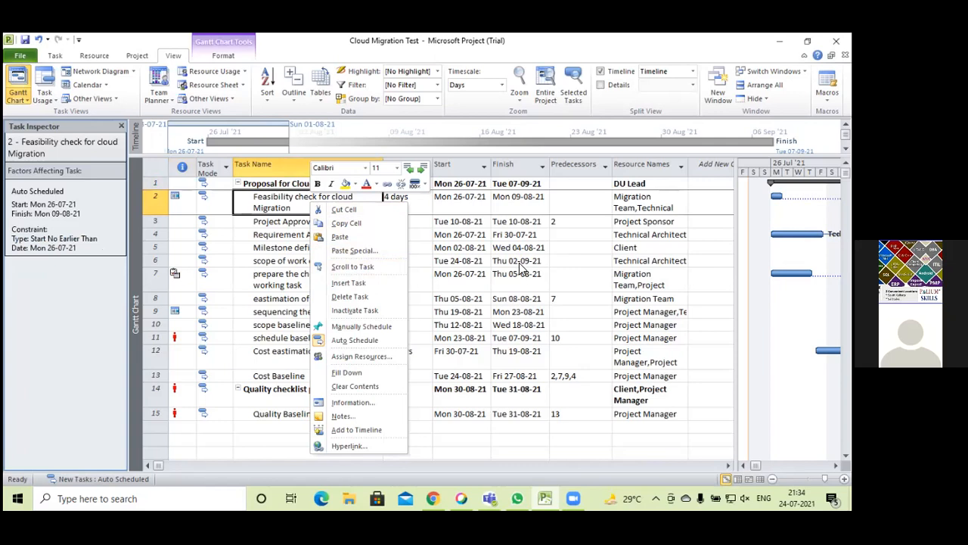
pyautogui.click(356, 429)
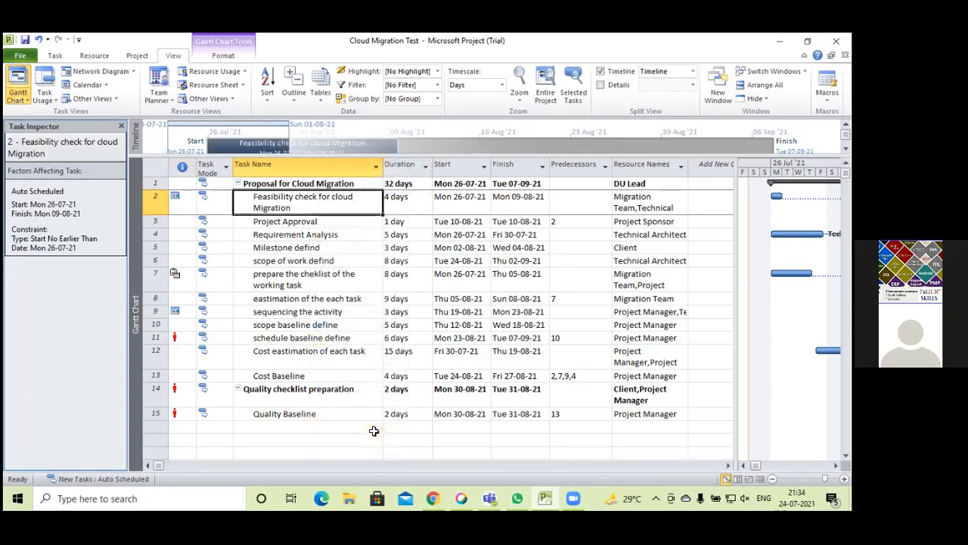
pyautogui.moveTo(323, 153)
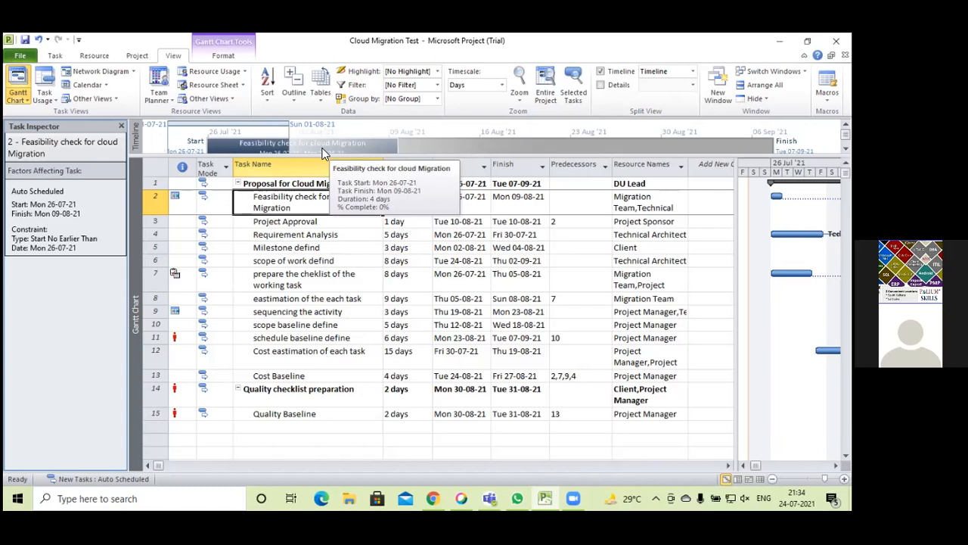
pyautogui.click(266, 221)
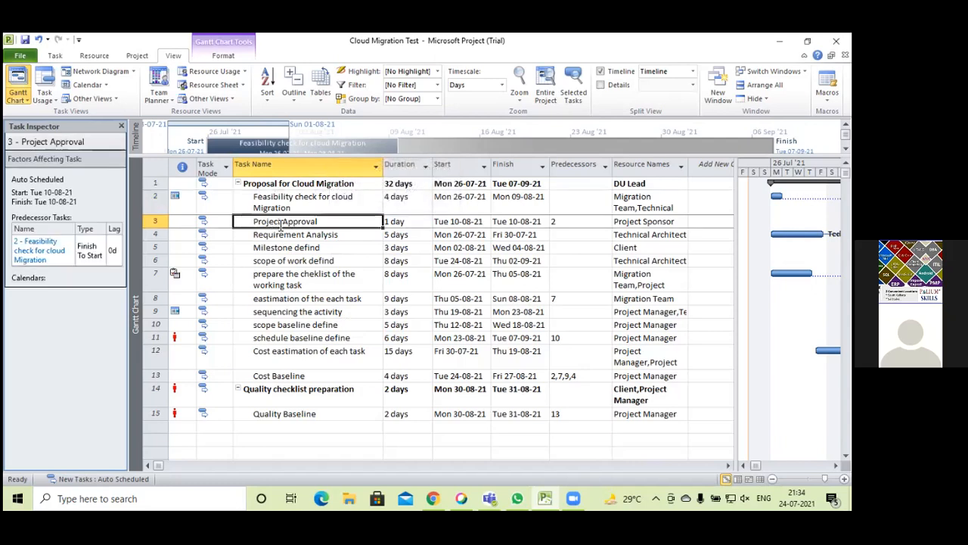
pyautogui.rightClick(281, 225)
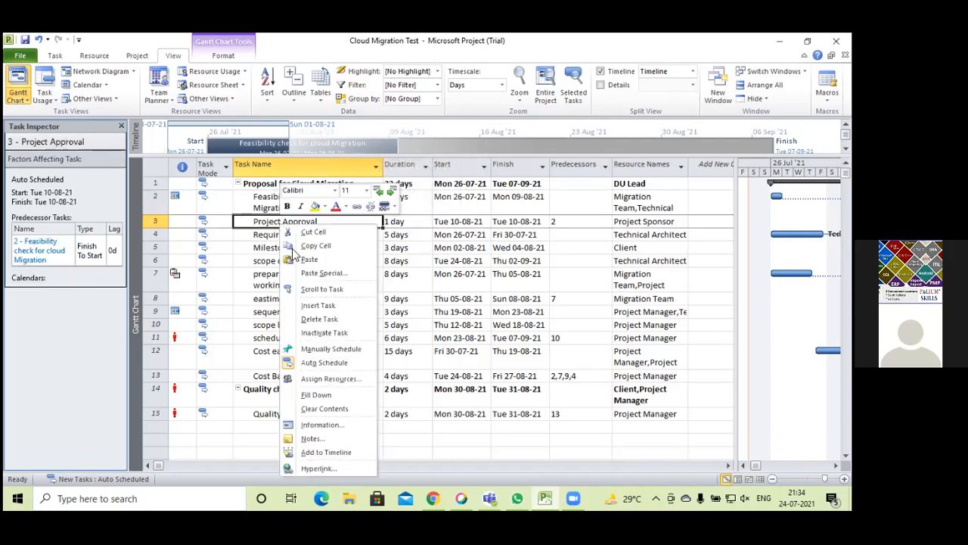
pyautogui.click(344, 453)
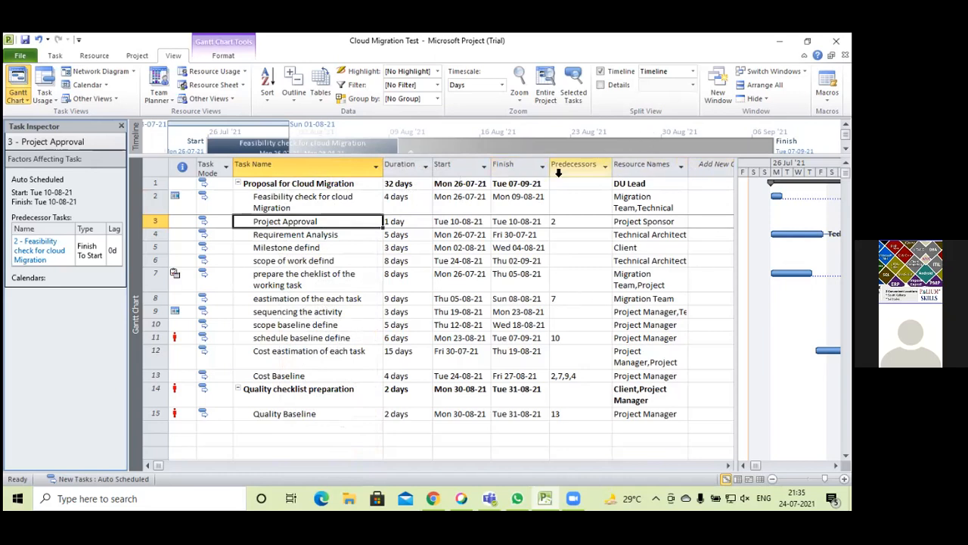
# Step: Enlarge the Timeline pane's height enough to show the full task bar and the "Project Approval" marker with its date
pyautogui.click(442, 133)
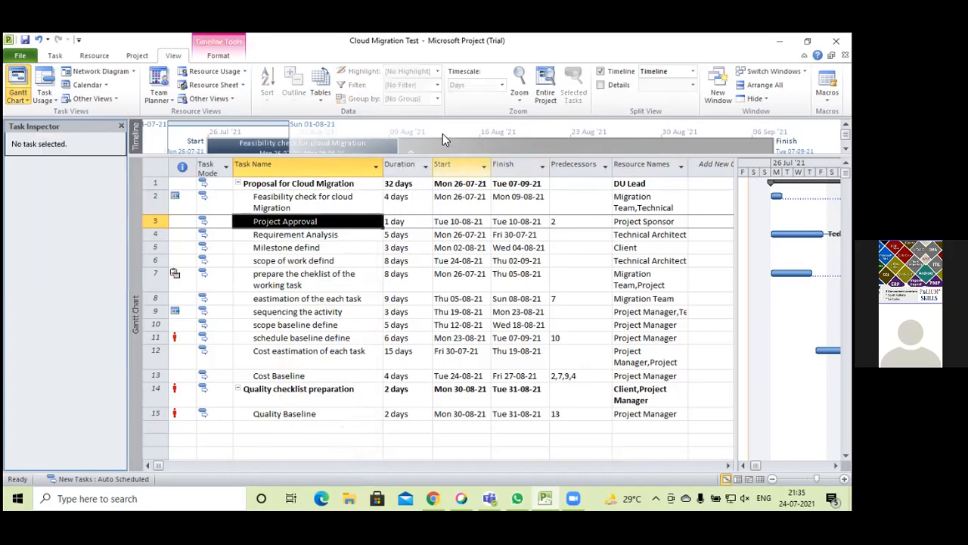
pyautogui.click(308, 142)
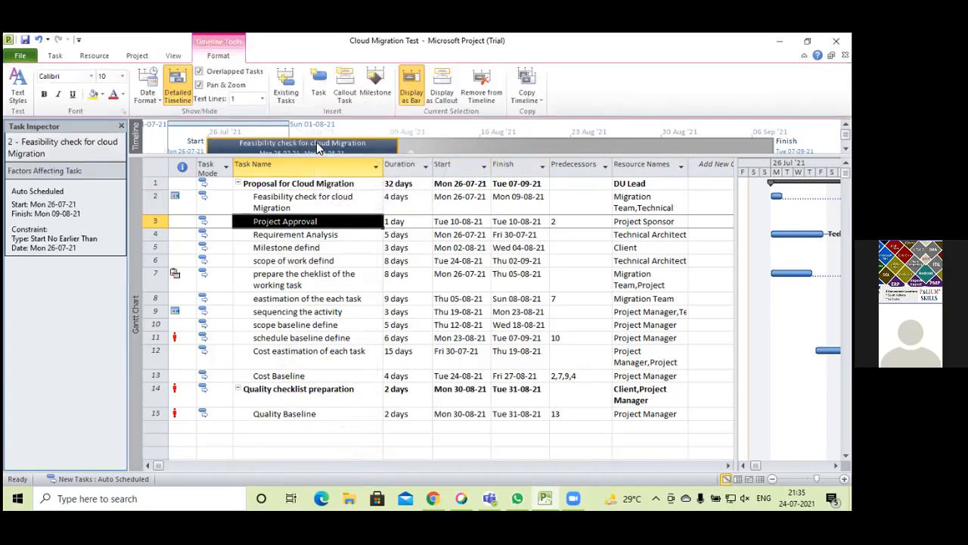
pyautogui.click(399, 145)
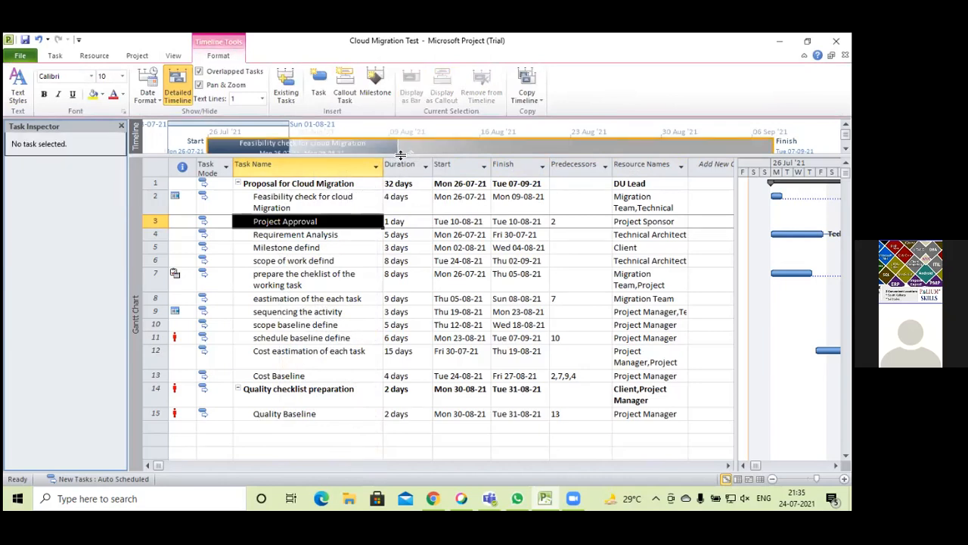
pyautogui.moveTo(401, 154); pyautogui.dragTo(405, 181)
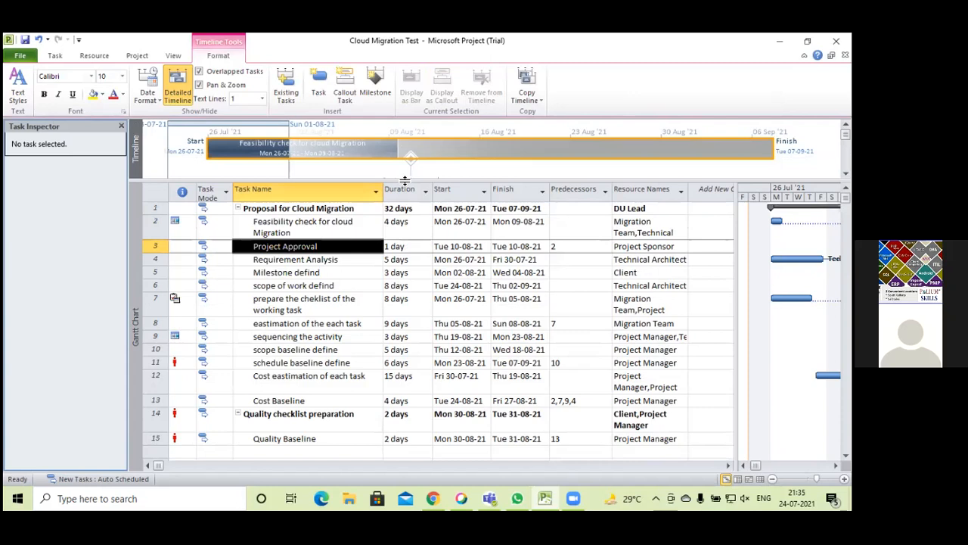
pyautogui.moveTo(403, 181); pyautogui.dragTo(410, 219)
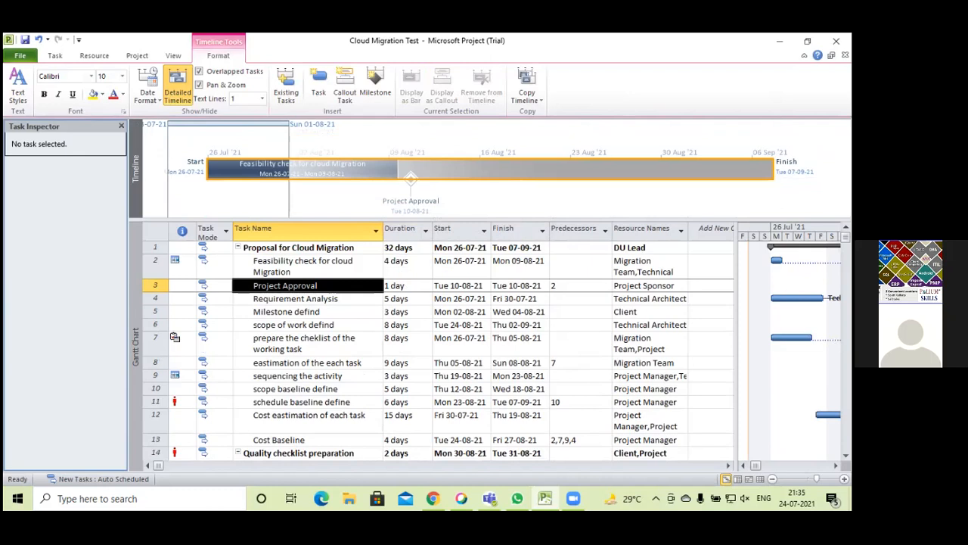
# Step: Add the task "Milestone defind" to the timeline
pyautogui.click(295, 313)
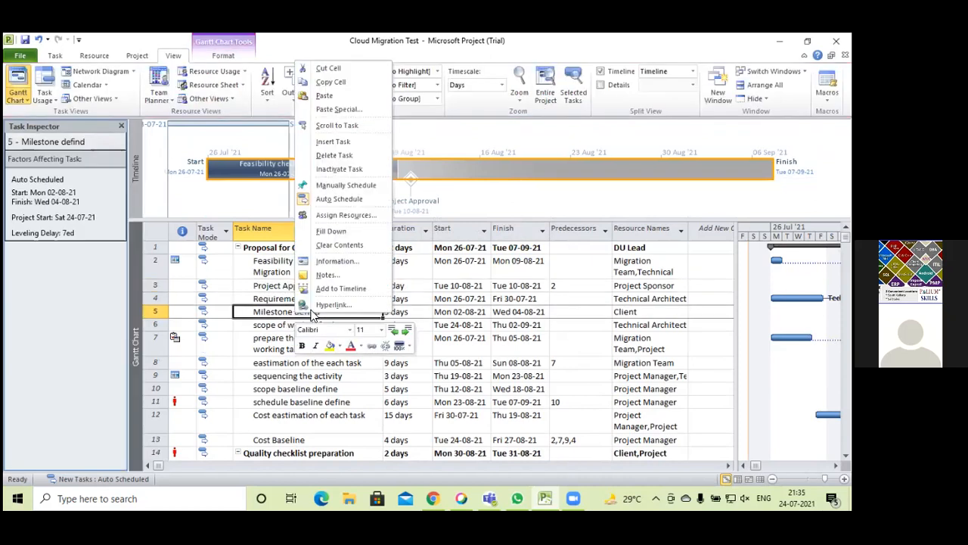
pyautogui.click(333, 288)
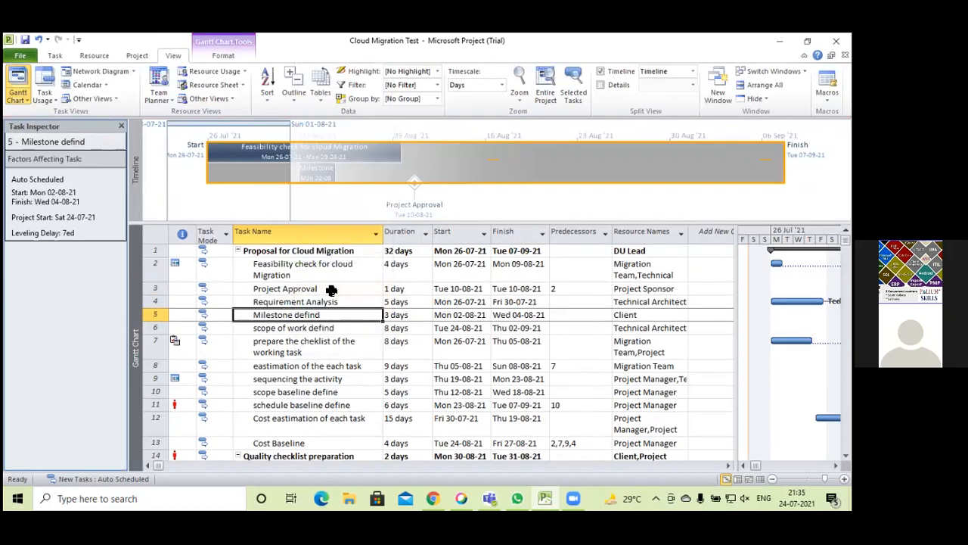
pyautogui.rightClick(296, 366)
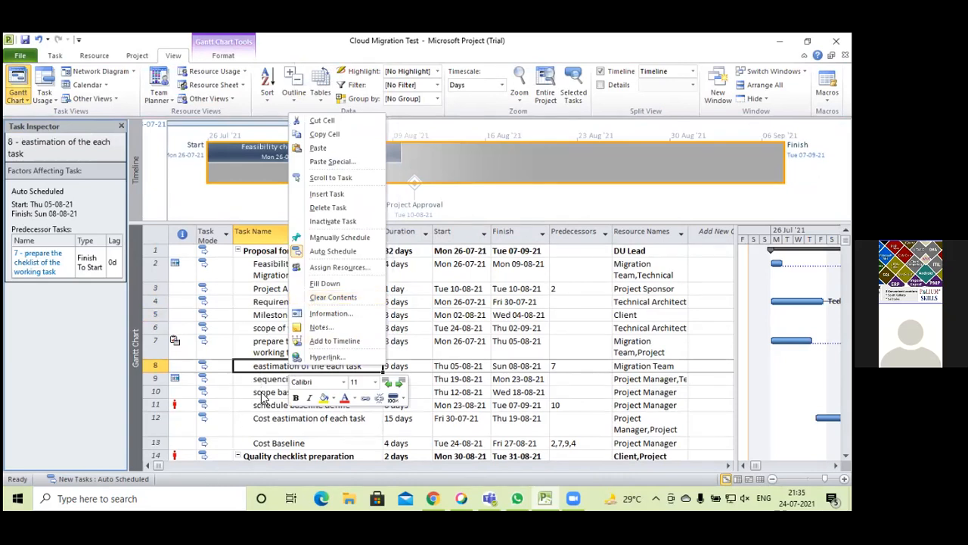
pyautogui.press('Escape')
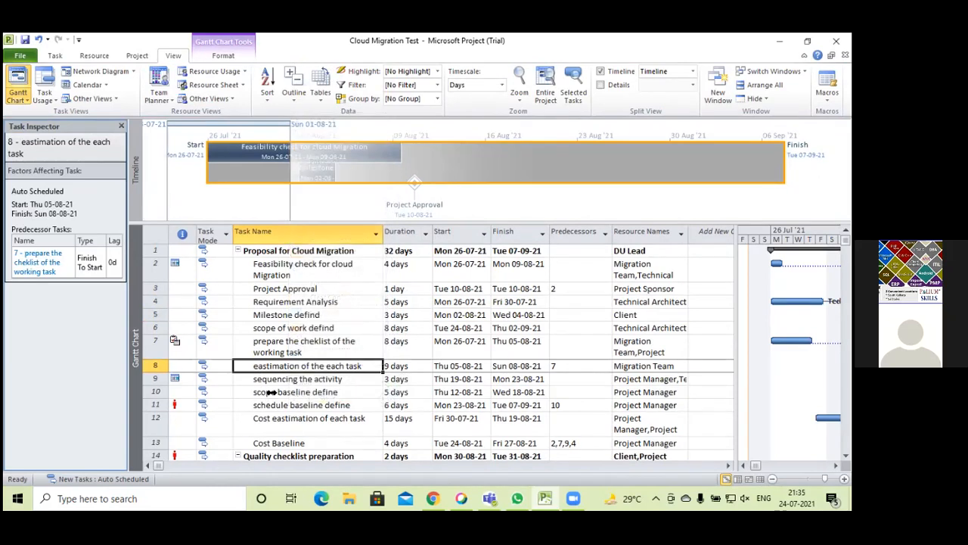
# Step: Add the tasks "scope baseline define" and "schedule baseline define" to the timeline and check their bars' details
pyautogui.click(261, 392)
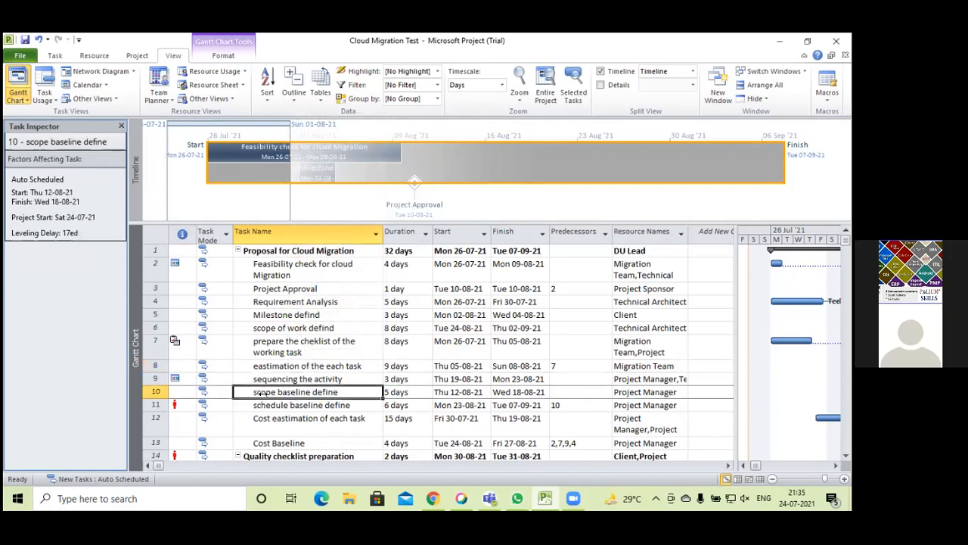
pyautogui.rightClick(274, 399)
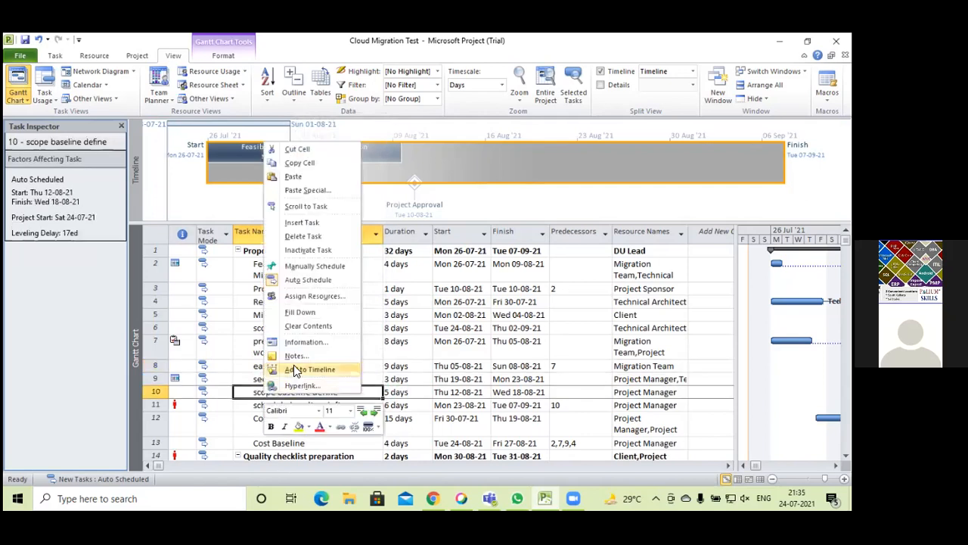
pyautogui.click(295, 368)
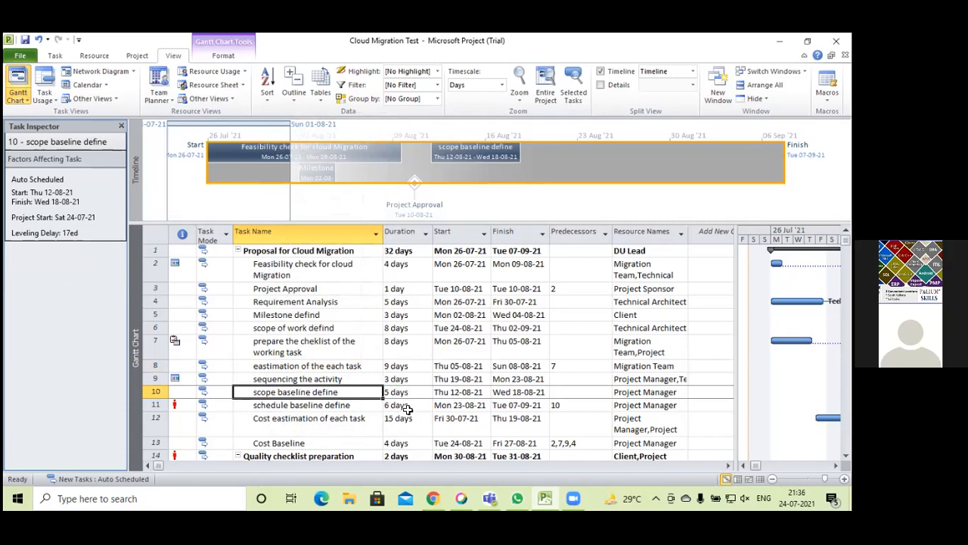
pyautogui.rightClick(303, 408)
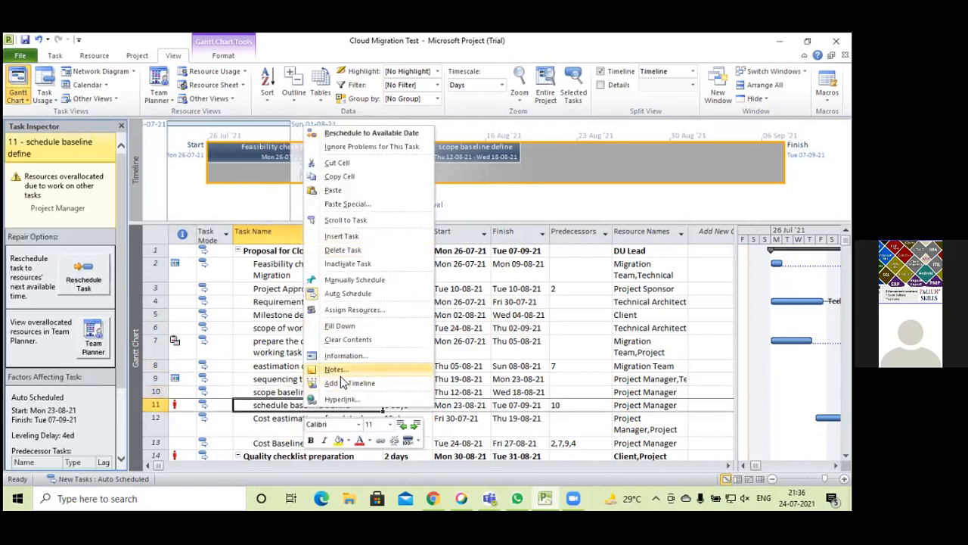
pyautogui.click(338, 384)
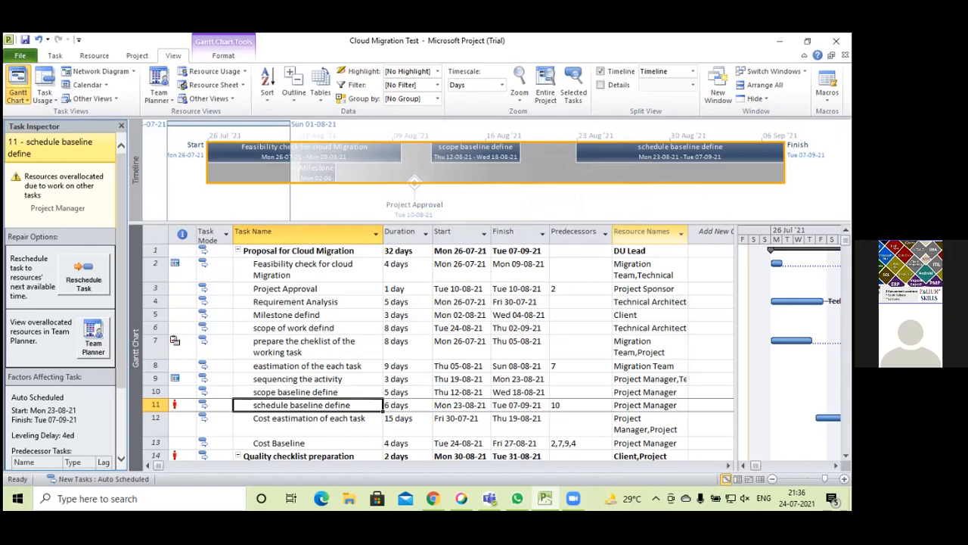
pyautogui.moveTo(737, 152)
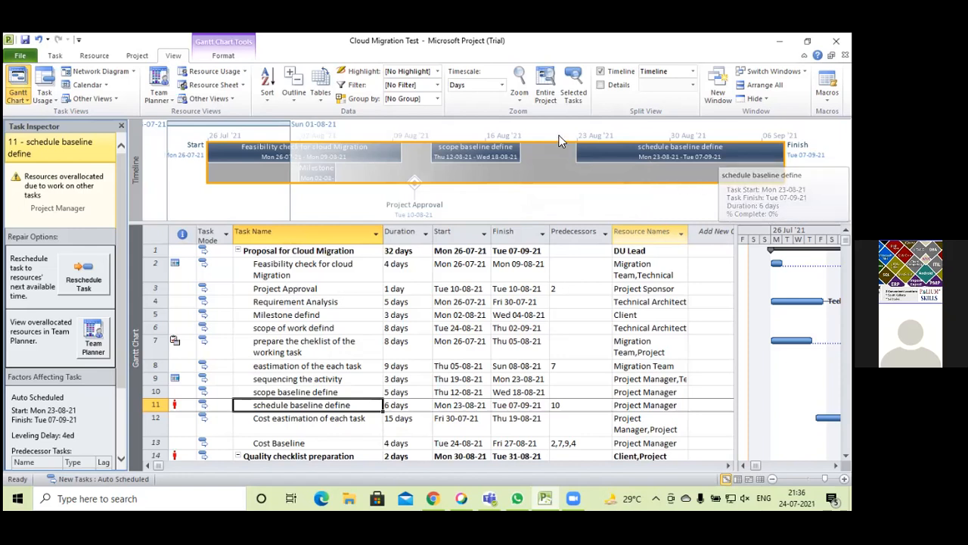
pyautogui.moveTo(485, 149)
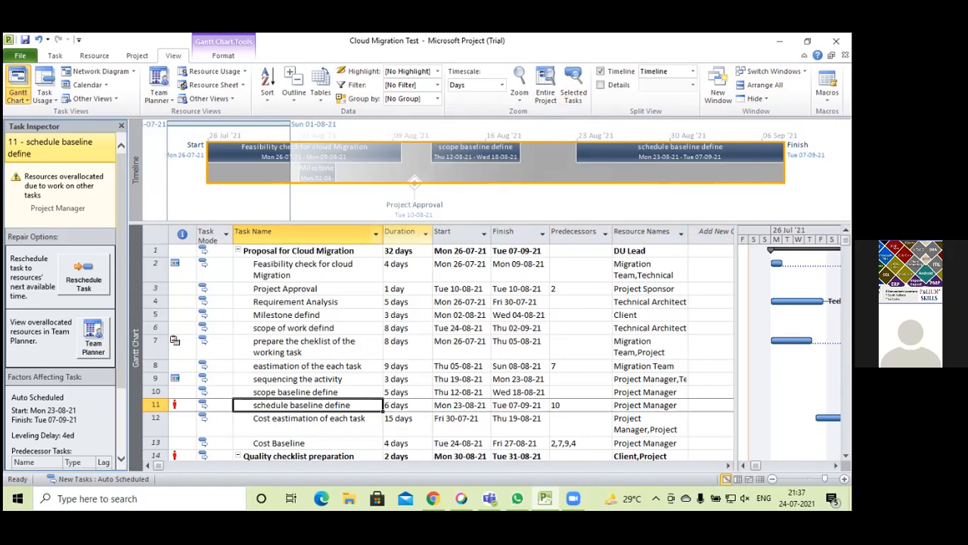
pyautogui.click(21, 56)
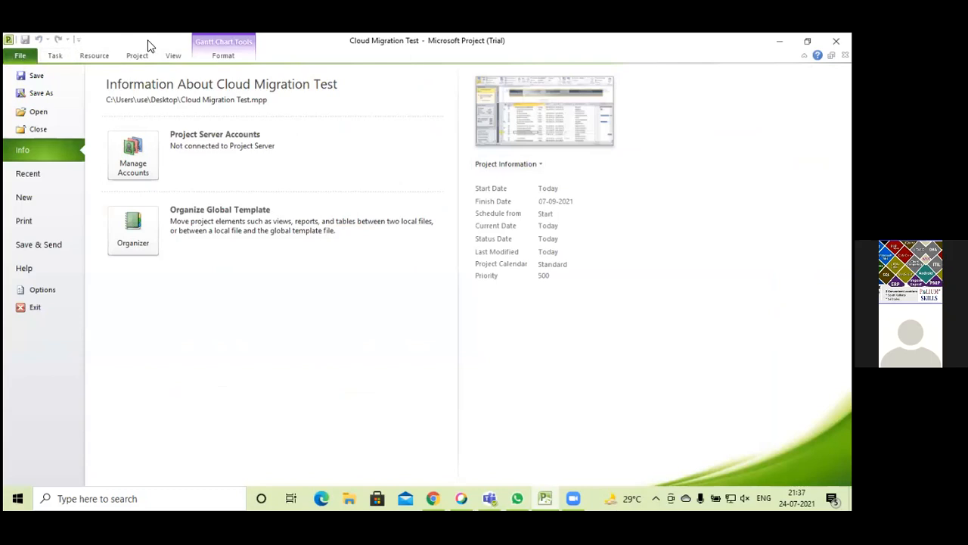
pyautogui.click(55, 56)
pyautogui.click(25, 100)
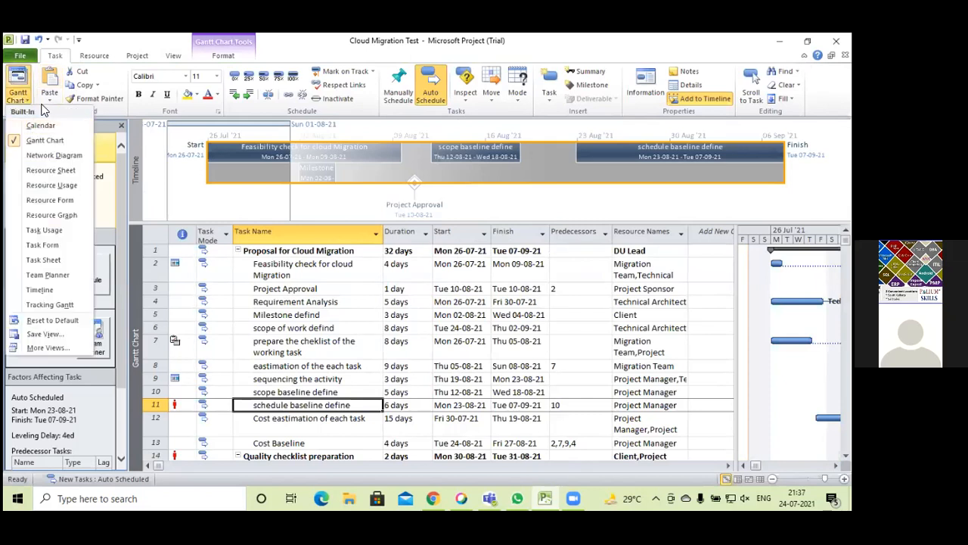
pyautogui.click(123, 42)
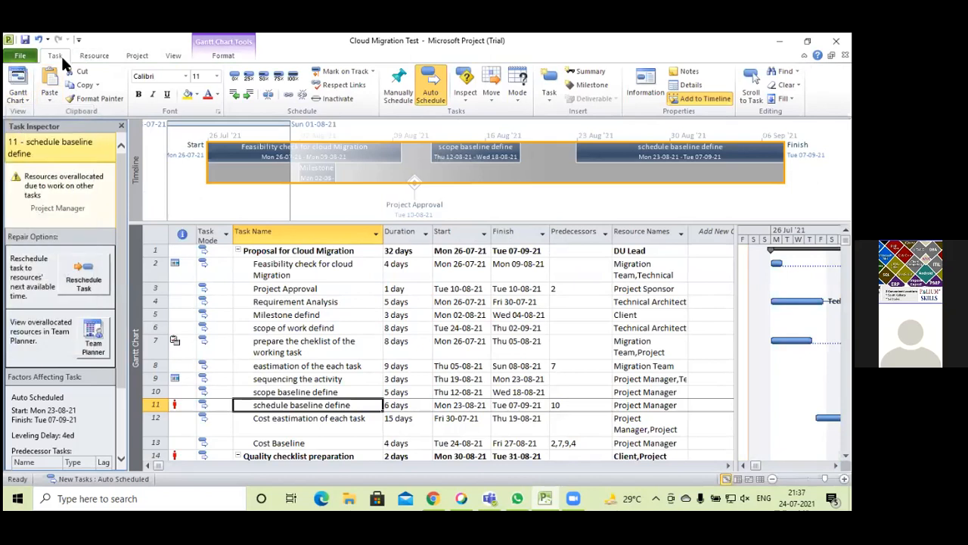
# Step: Switch to the Timeline view and select the "Milestone defind" bar to check its details
pyautogui.click(173, 58)
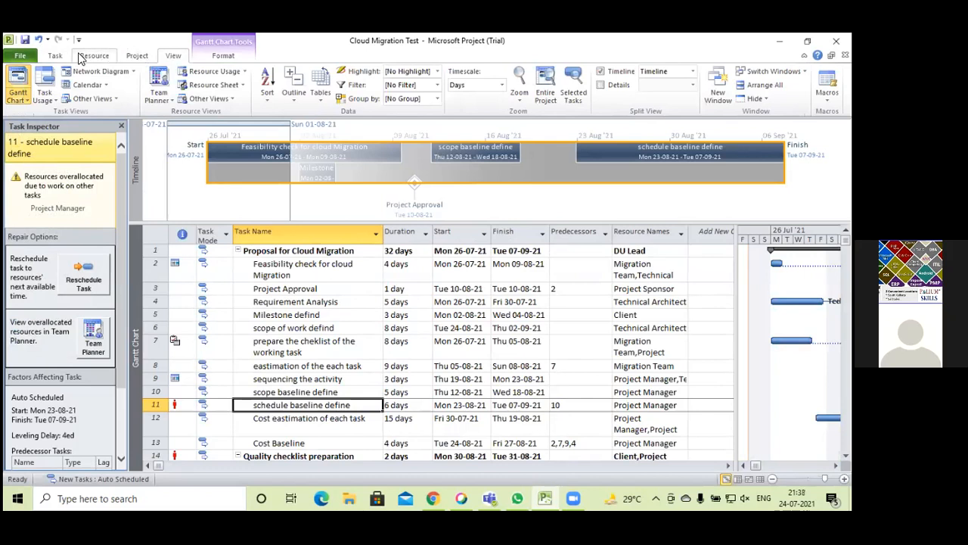
pyautogui.click(54, 56)
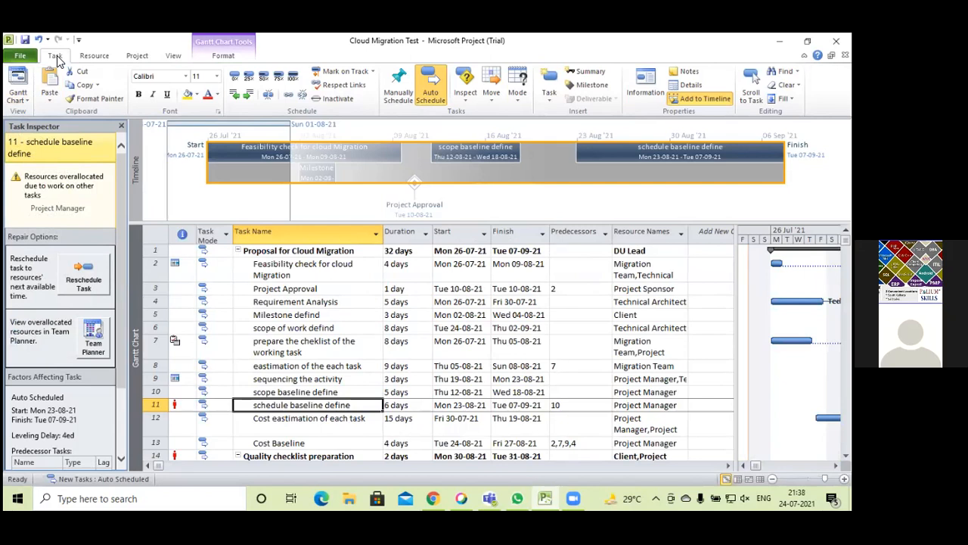
pyautogui.click(27, 100)
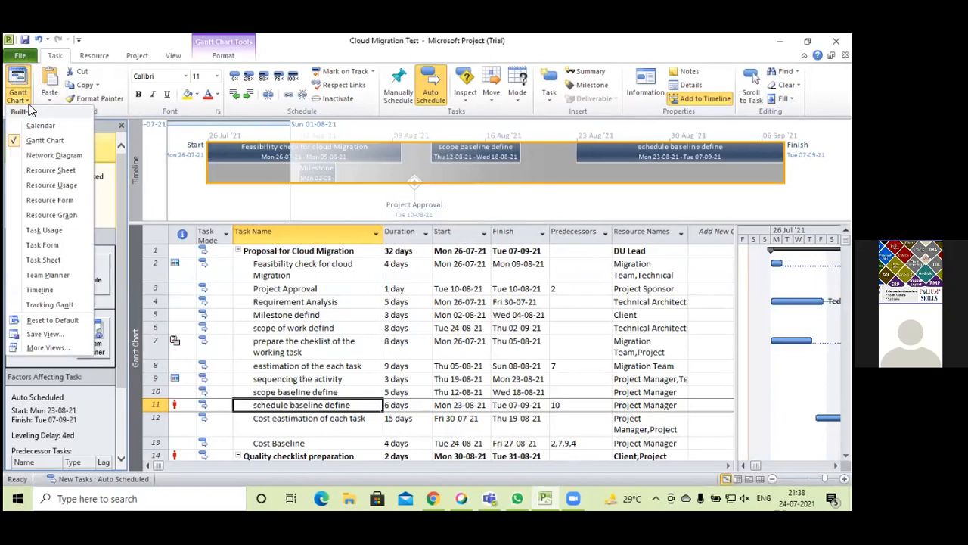
pyautogui.click(46, 290)
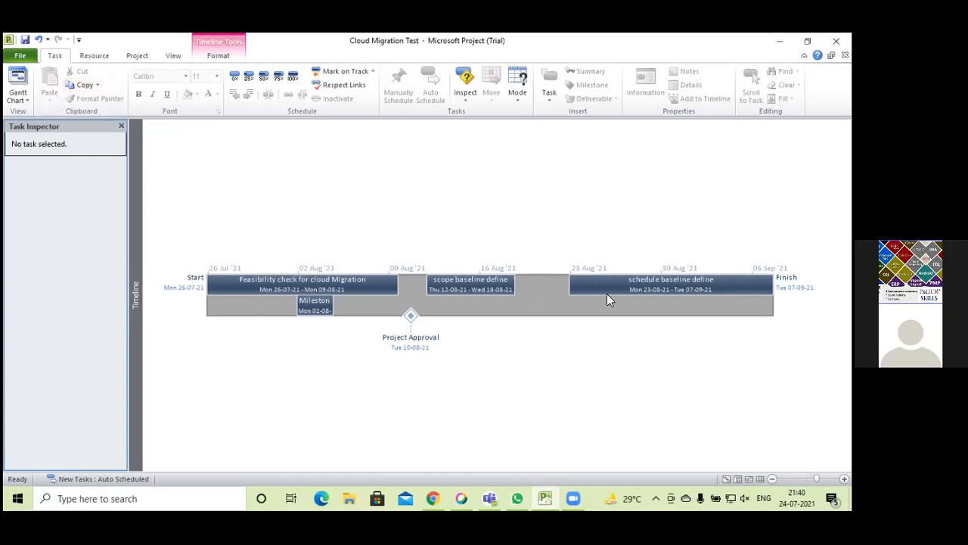
pyautogui.click(332, 311)
pyautogui.moveTo(333, 306)
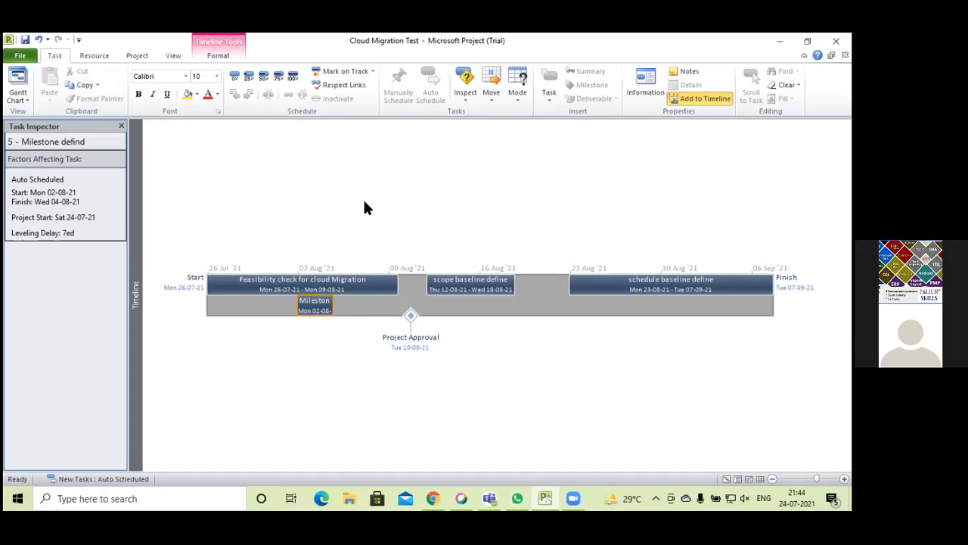
# Step: Show the Resource Graph view to check the Client resource's allocation
pyautogui.click(95, 56)
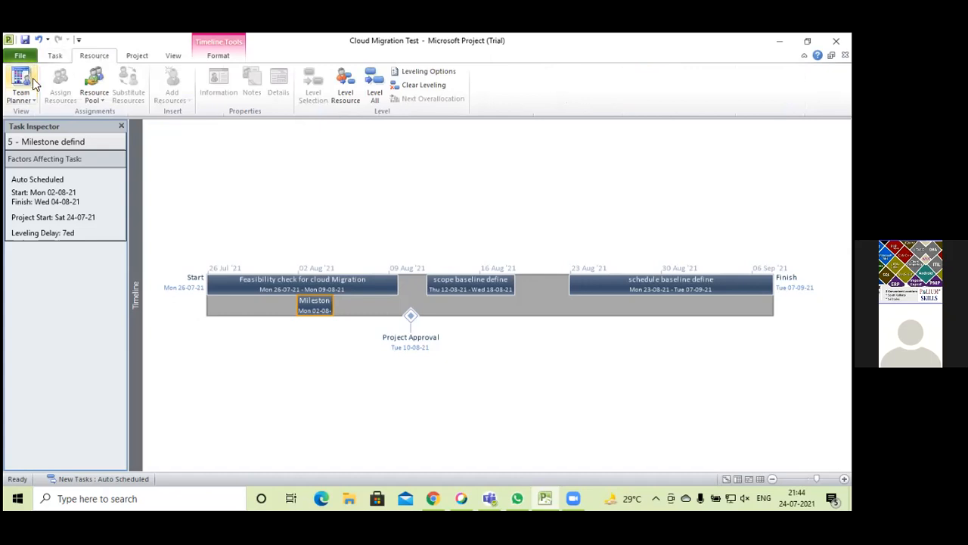
pyautogui.click(55, 56)
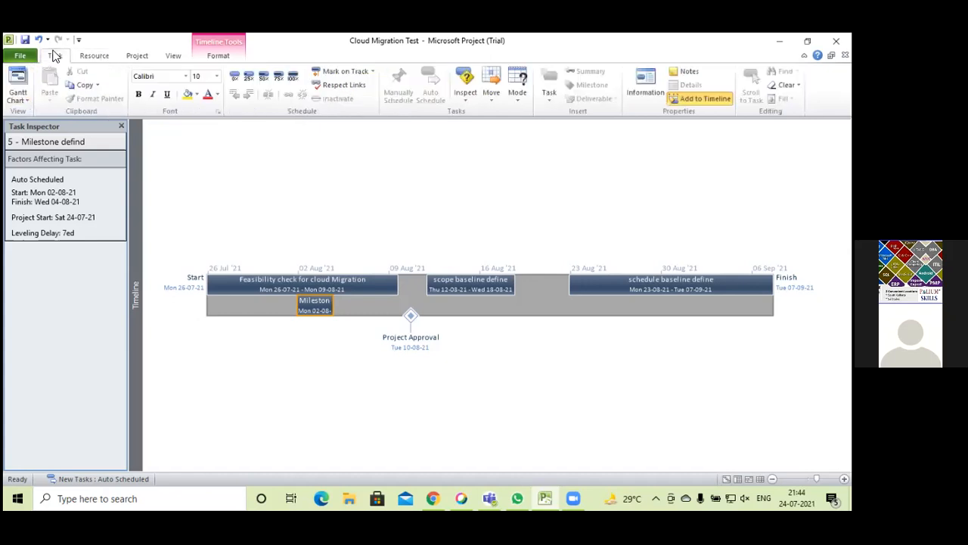
pyautogui.click(26, 101)
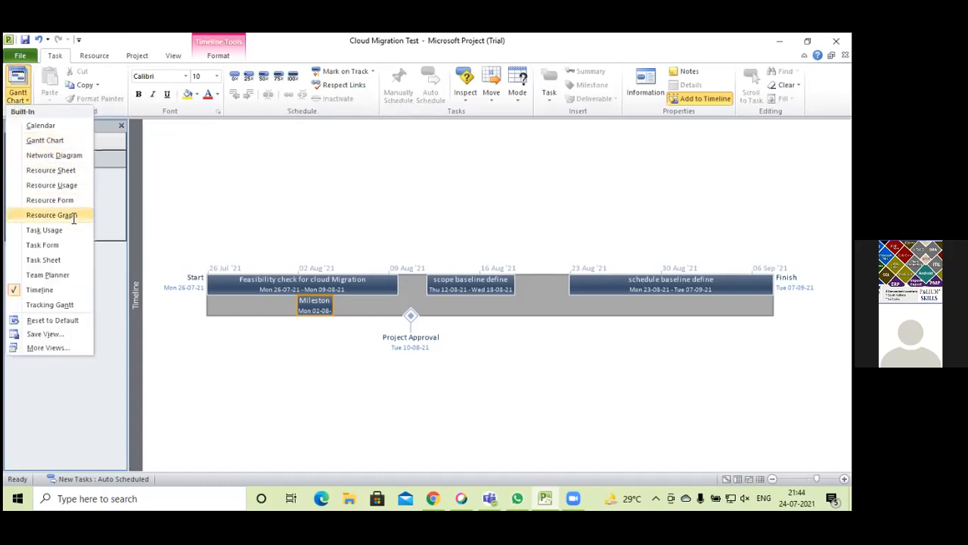
pyautogui.click(51, 214)
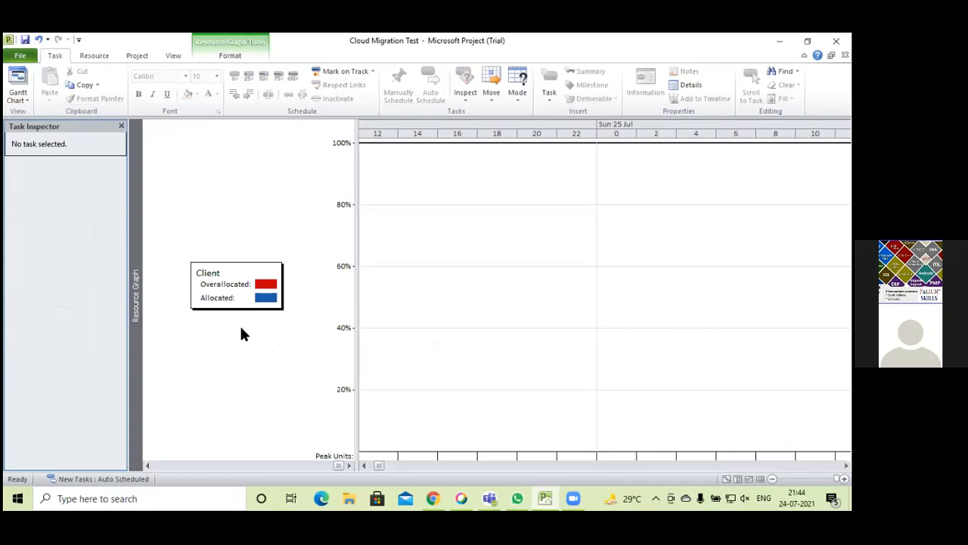
# Step: Open the Resource Sheet and set the Project Sponsor's standard rate to ₹200 per hour
pyautogui.click(94, 56)
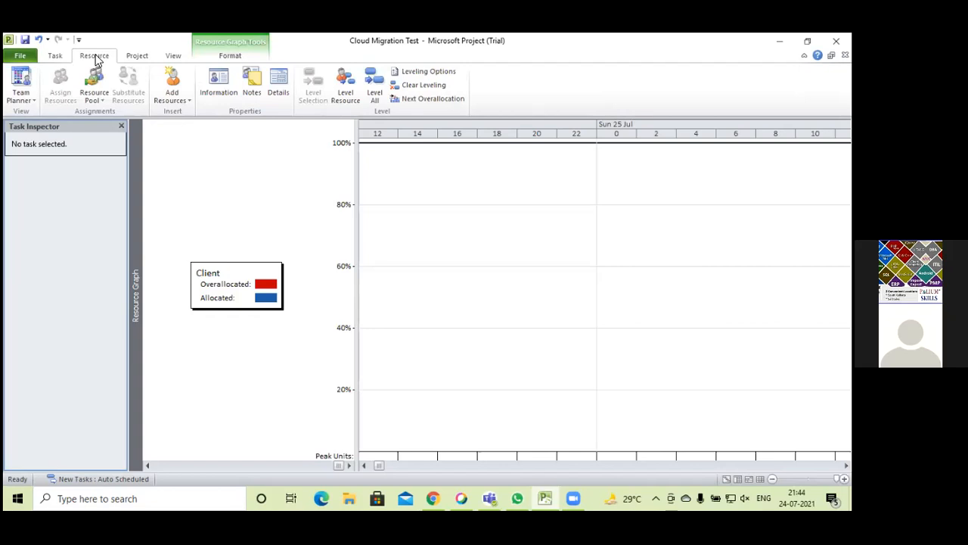
pyautogui.click(33, 98)
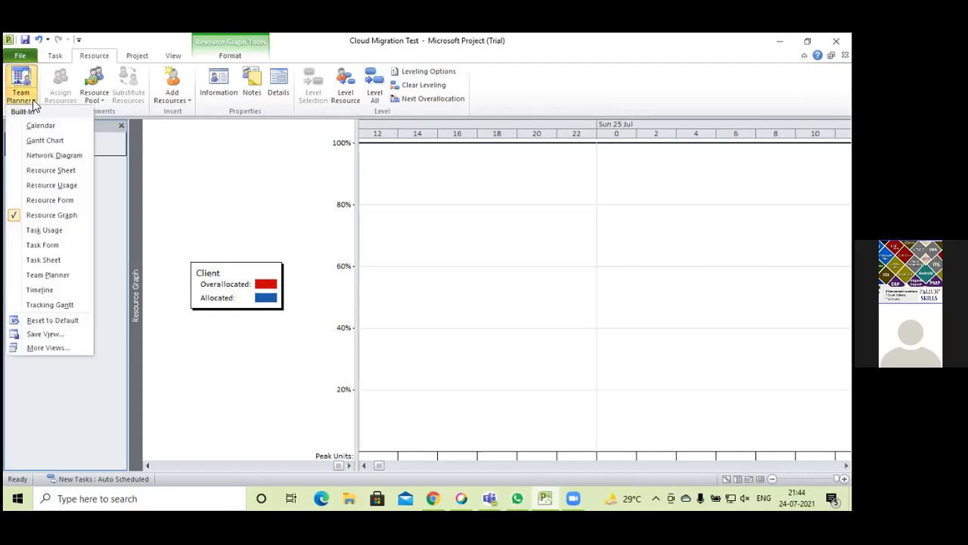
pyautogui.click(46, 171)
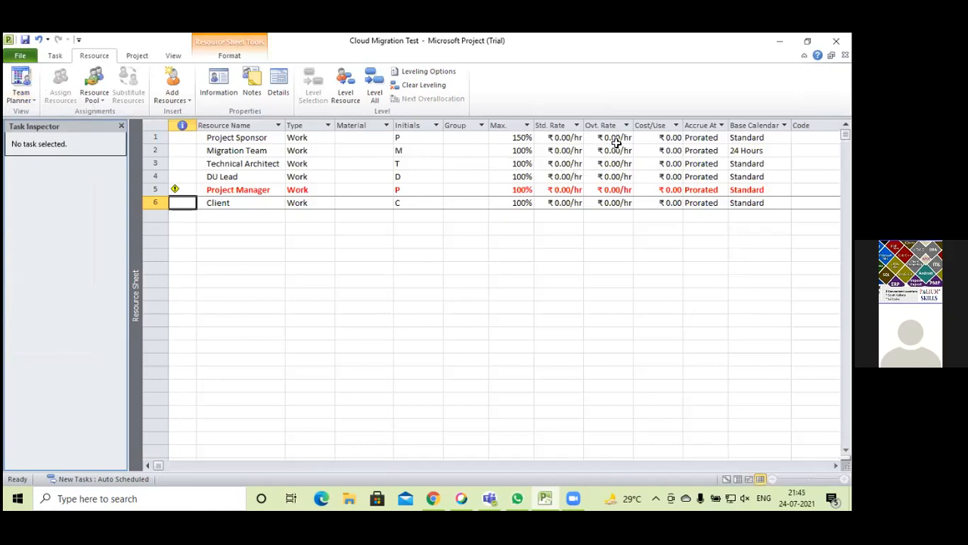
pyautogui.click(659, 137)
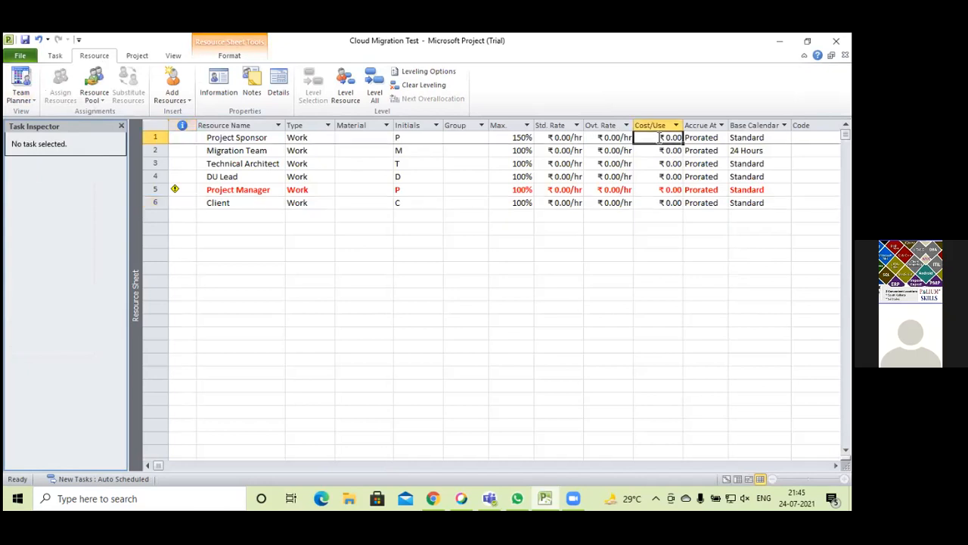
pyautogui.click(576, 138)
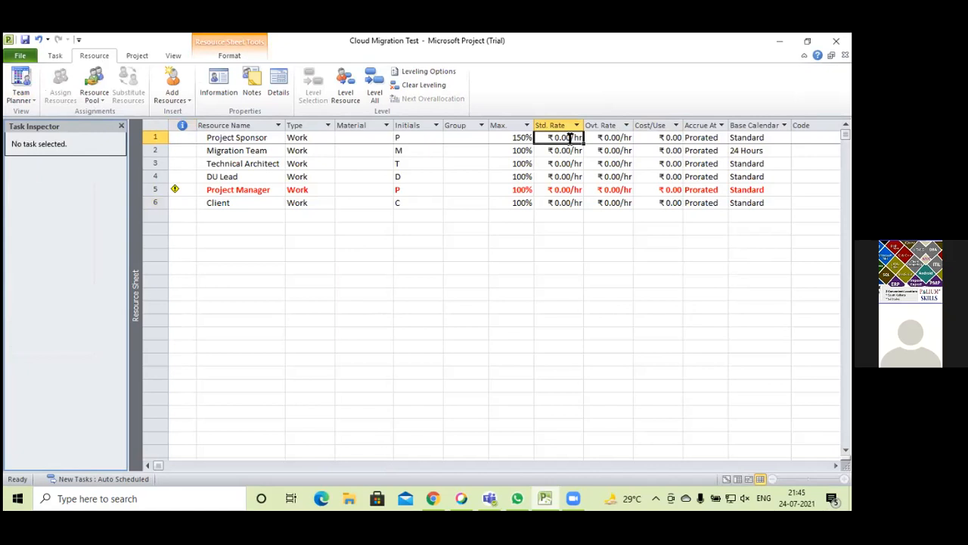
pyautogui.click(569, 138)
pyautogui.write('200')
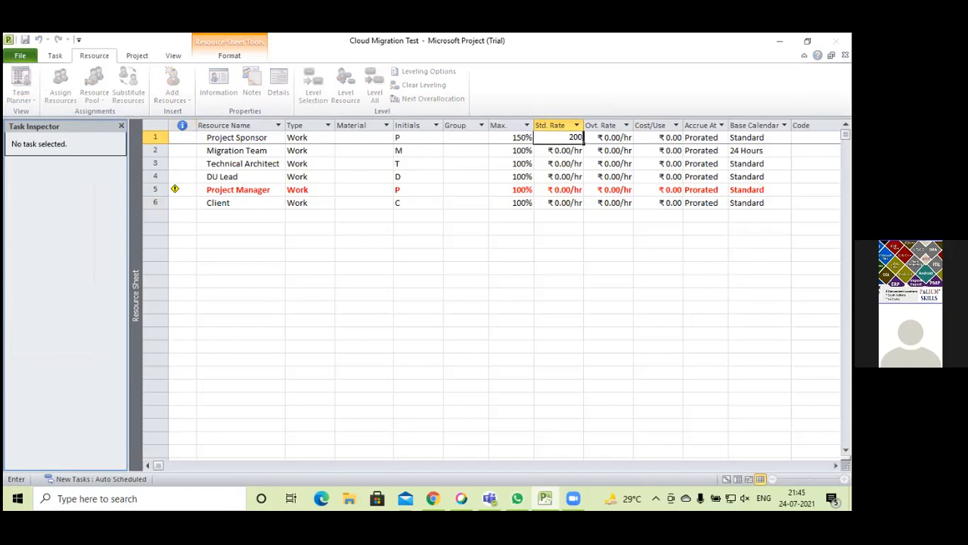
pyautogui.press('Return')
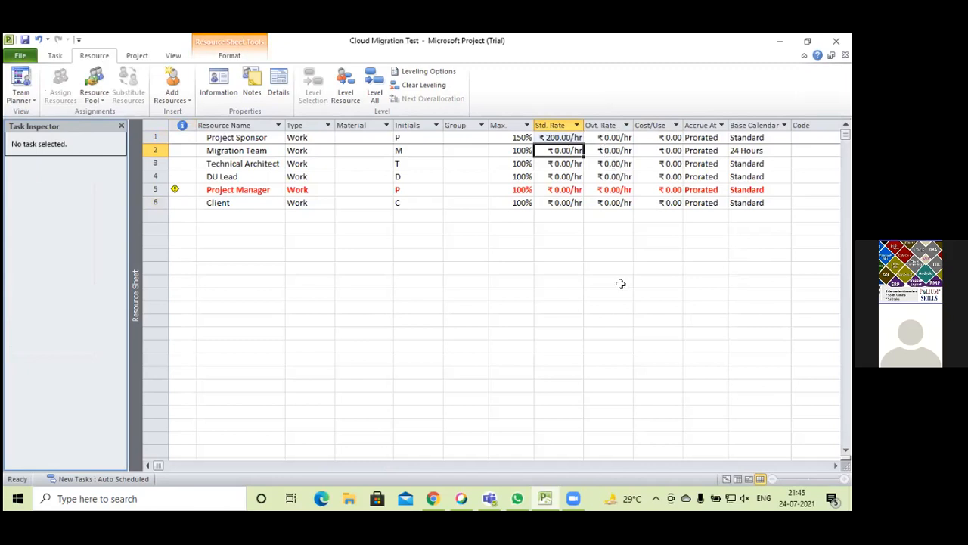
# Step: Set the standard hourly rates to ₹100 for Migration Team, ₹500 for Technical Architect, ₹1,000 for DU Lead and ₹600 for Project Manager
pyautogui.write('100')
pyautogui.press('Return')
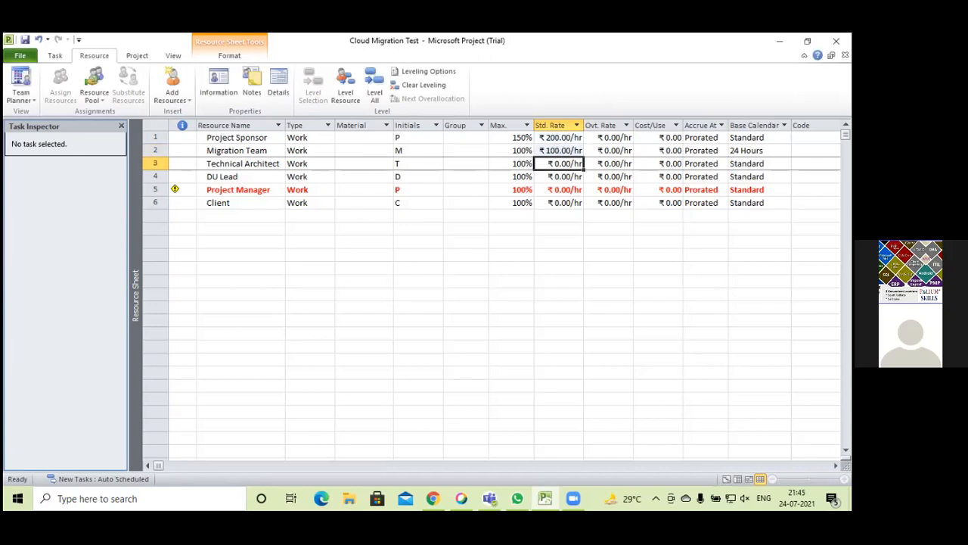
pyautogui.write('500')
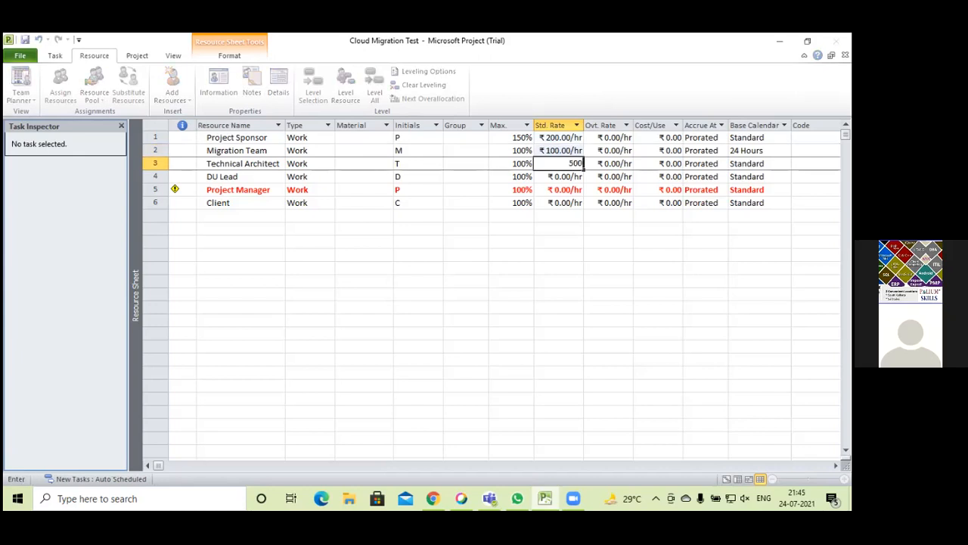
pyautogui.press('Return')
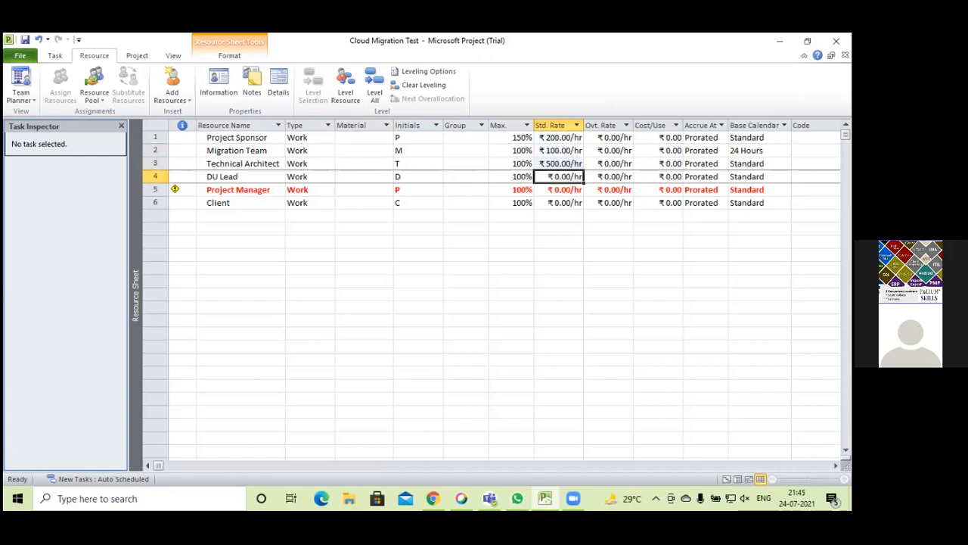
pyautogui.write('1000')
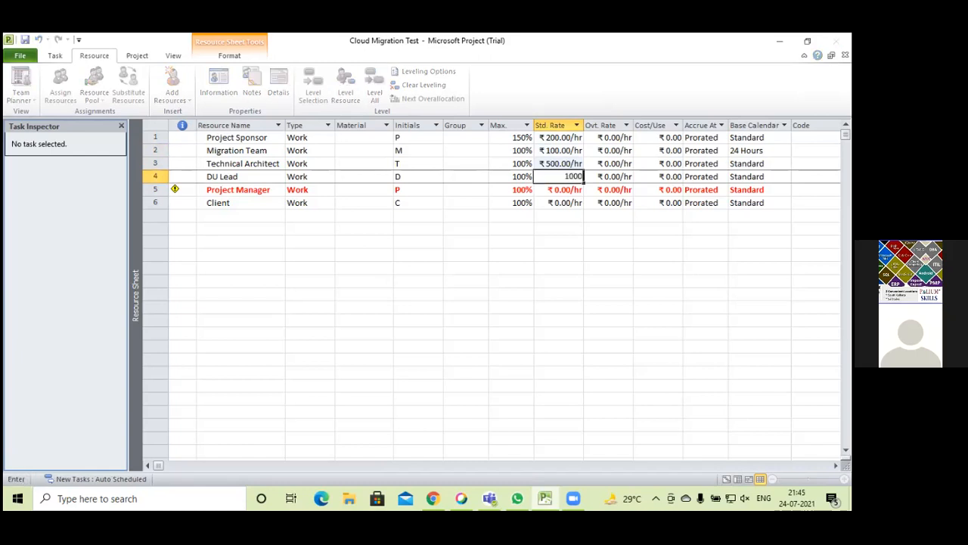
pyautogui.press('Return')
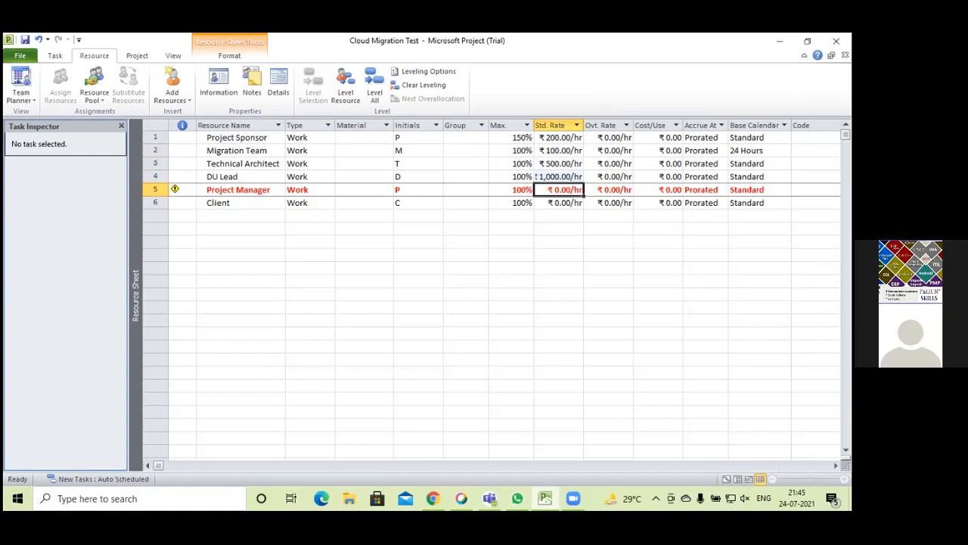
pyautogui.write('600')
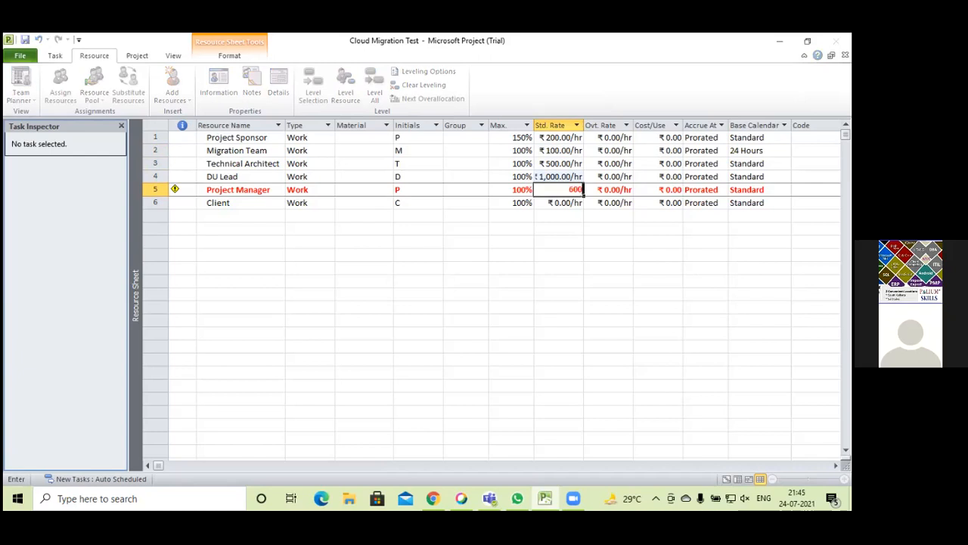
pyautogui.press('Return')
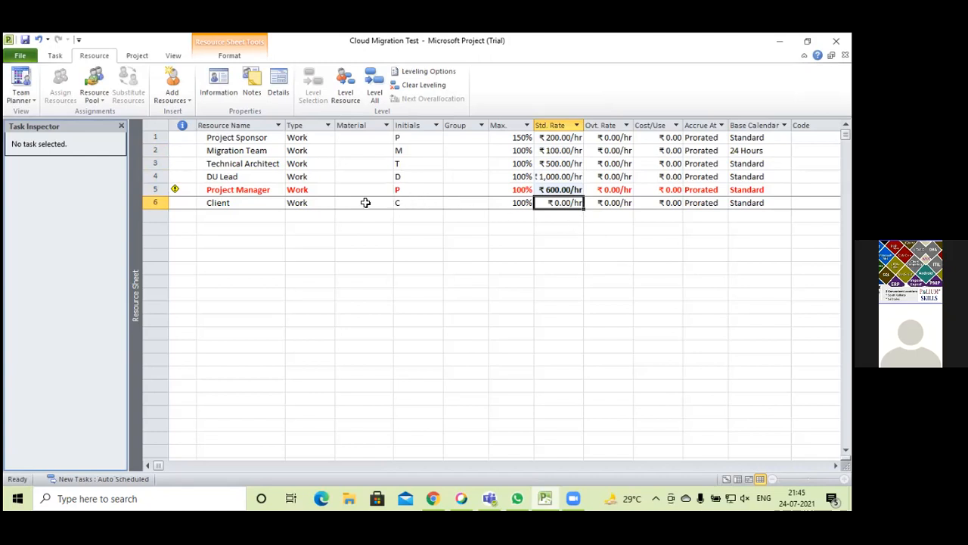
# Step: Change the Client resource's type to Cost, accepting the effect on its existing assignments
pyautogui.click(321, 202)
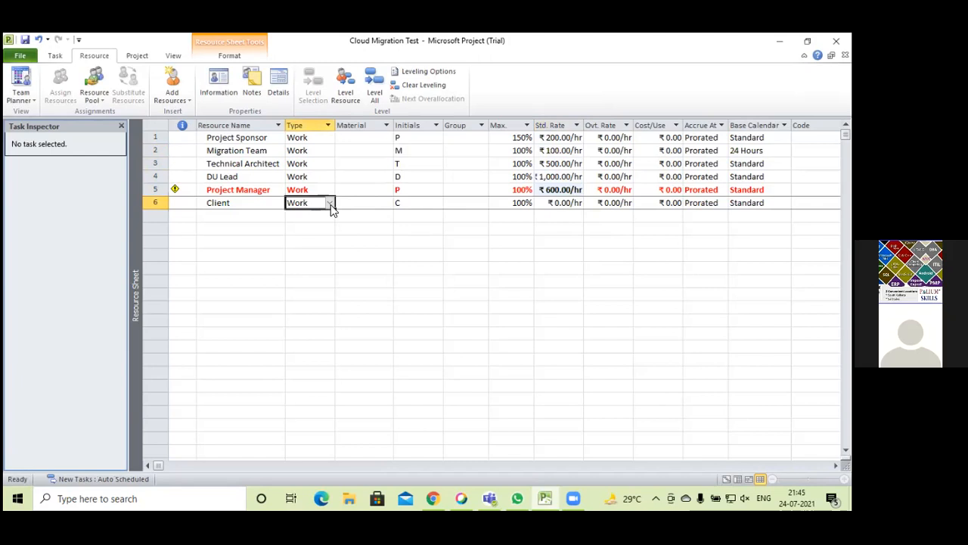
pyautogui.click(330, 205)
pyautogui.click(294, 233)
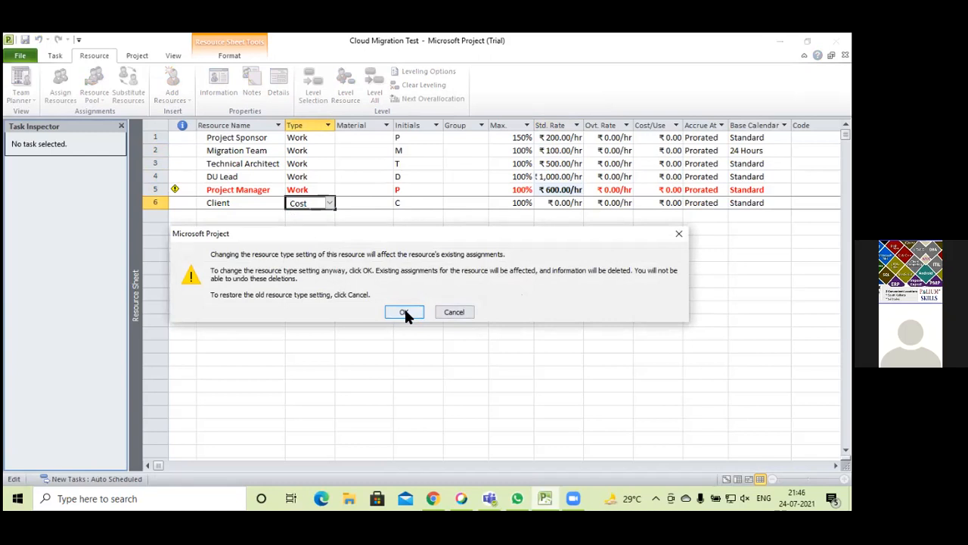
pyautogui.click(405, 311)
pyautogui.click(502, 320)
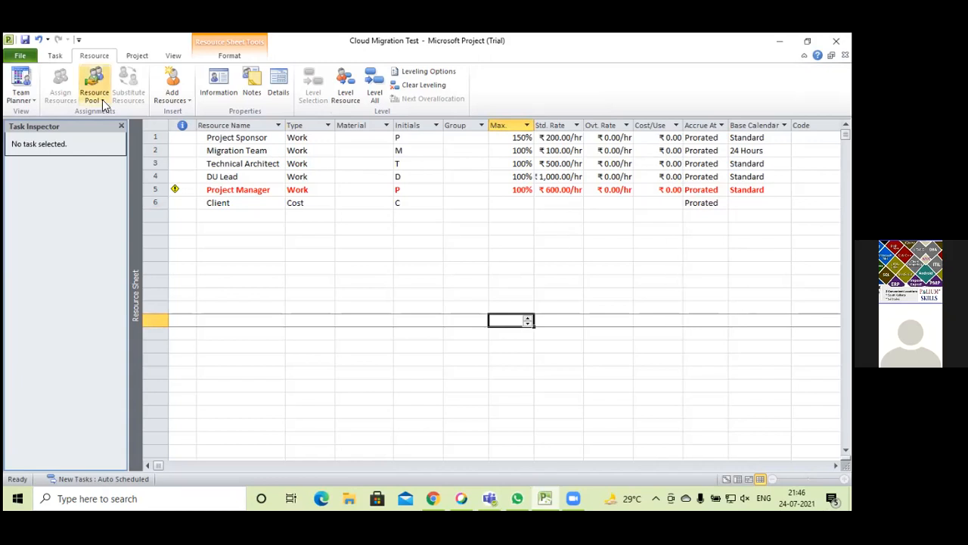
# Step: Return to the Resource Graph view and display the task details form below it
pyautogui.click(57, 58)
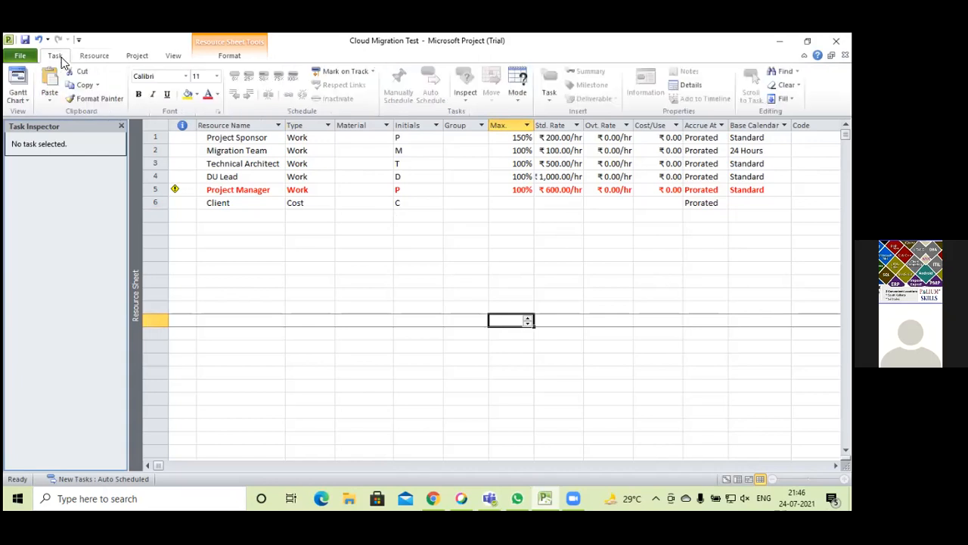
pyautogui.click(20, 101)
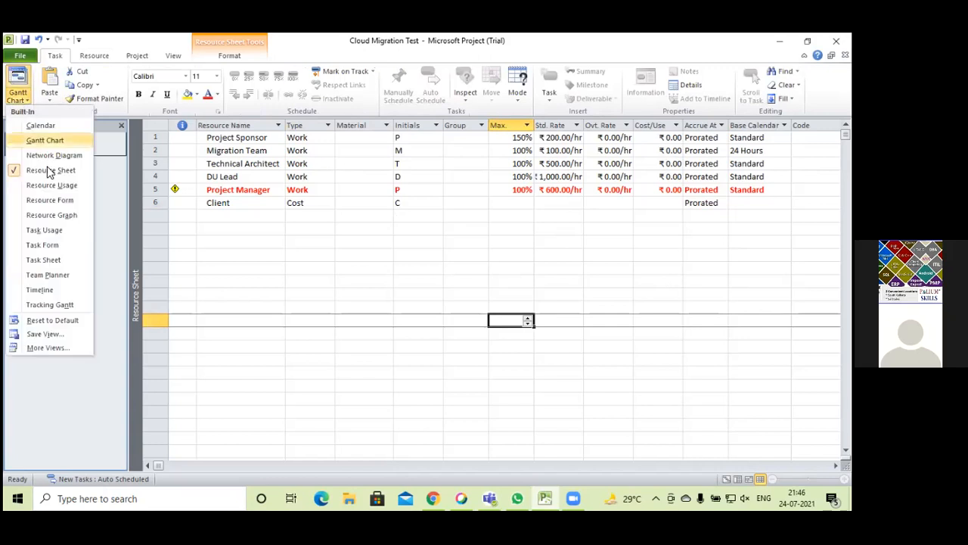
pyautogui.click(67, 215)
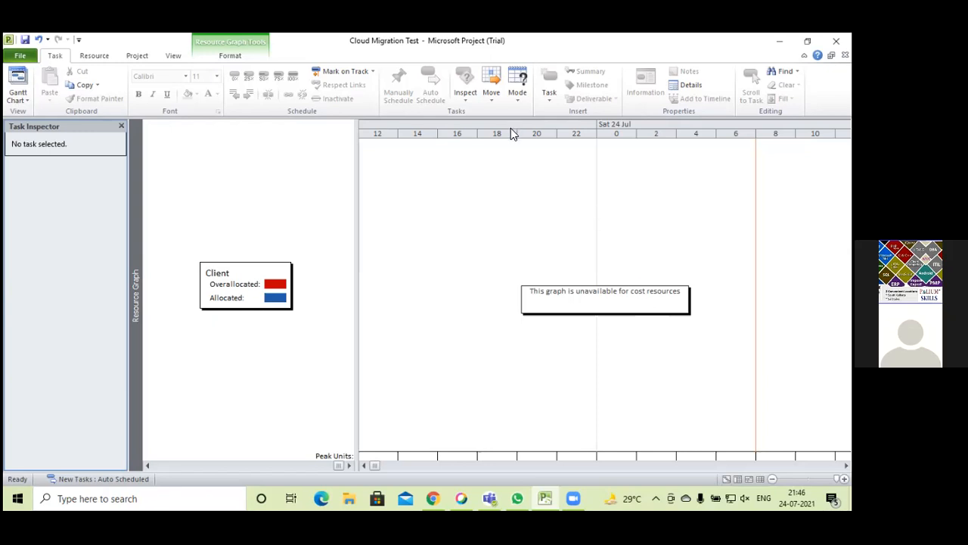
pyautogui.click(688, 86)
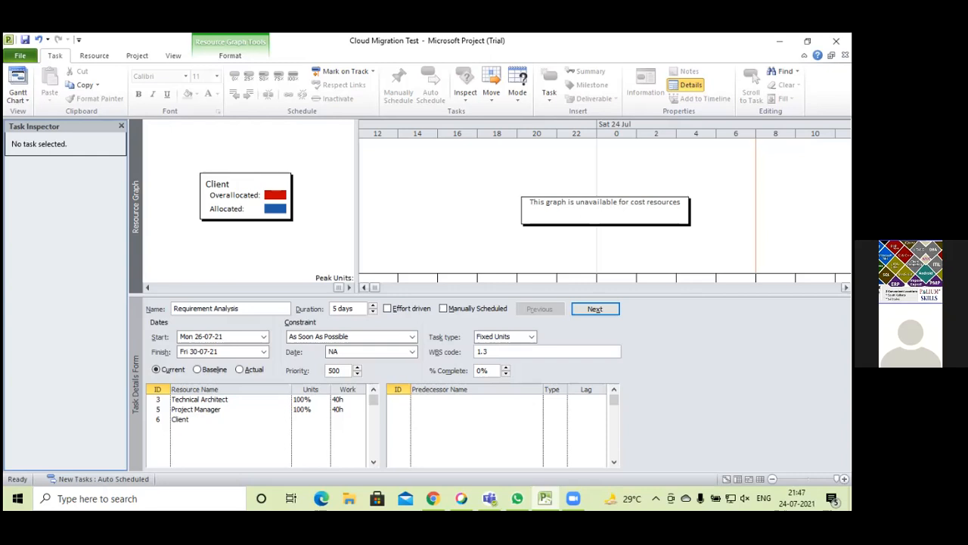
# Step: Examine the Client's resource graph along the timescale from 24 July into 25 July
pyautogui.click(847, 288)
pyautogui.click(847, 288)
pyautogui.click(847, 288)
pyautogui.click(846, 287)
pyautogui.click(847, 287)
pyautogui.click(846, 287)
pyautogui.click(847, 287)
pyautogui.click(847, 288)
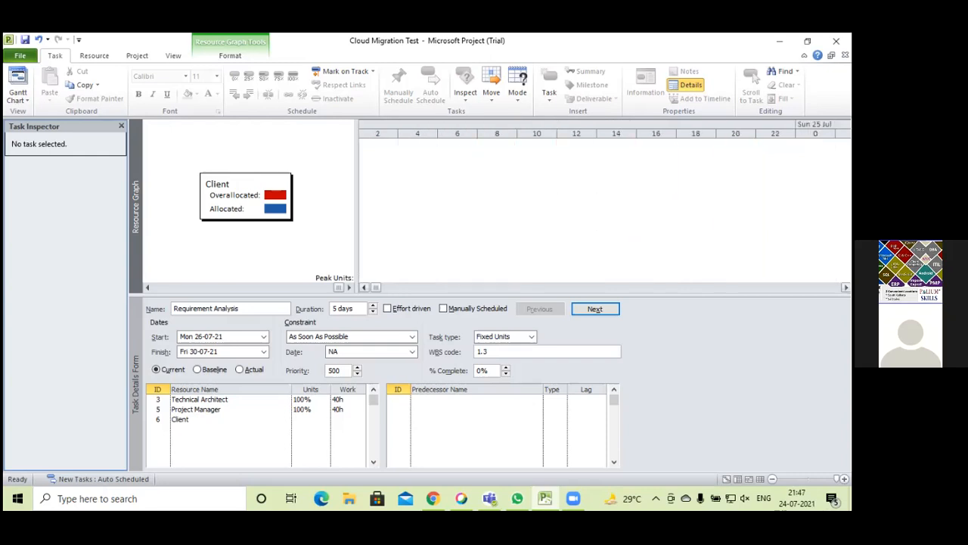
pyautogui.click(847, 287)
pyautogui.click(847, 288)
pyautogui.click(847, 288)
pyautogui.click(846, 287)
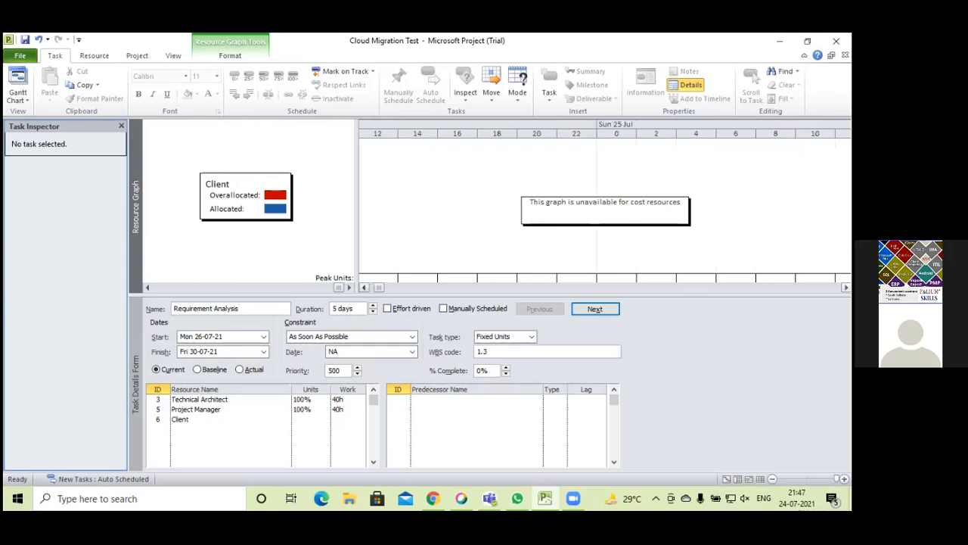
pyautogui.click(847, 287)
pyautogui.click(846, 287)
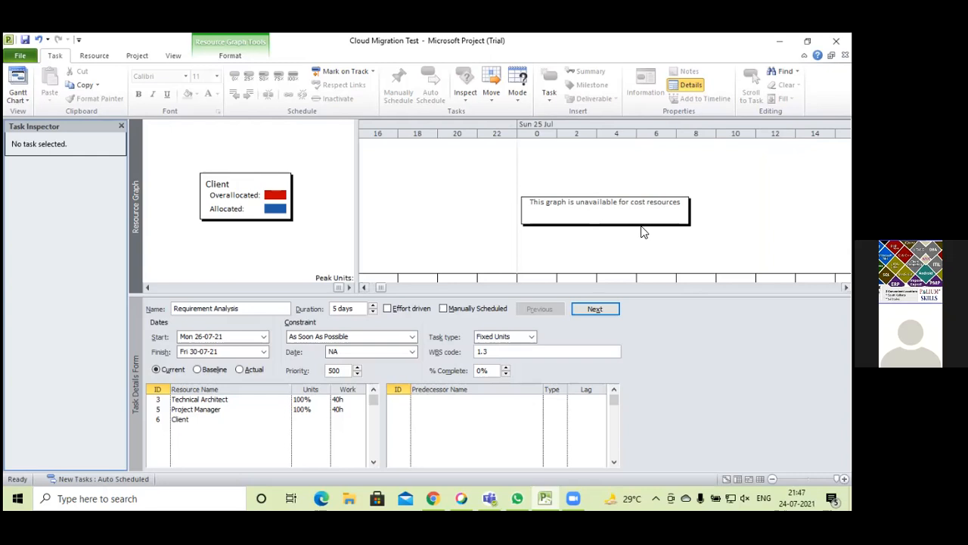